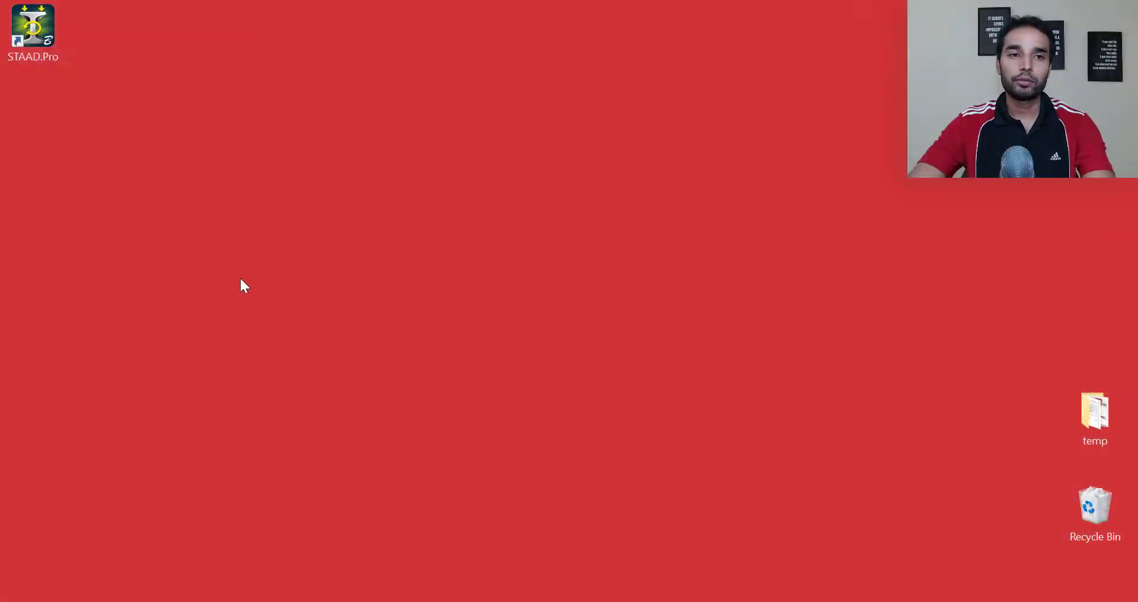
Launch STAAD.Pro and start a new project with the file name "User Properties".
double_click(42, 34)
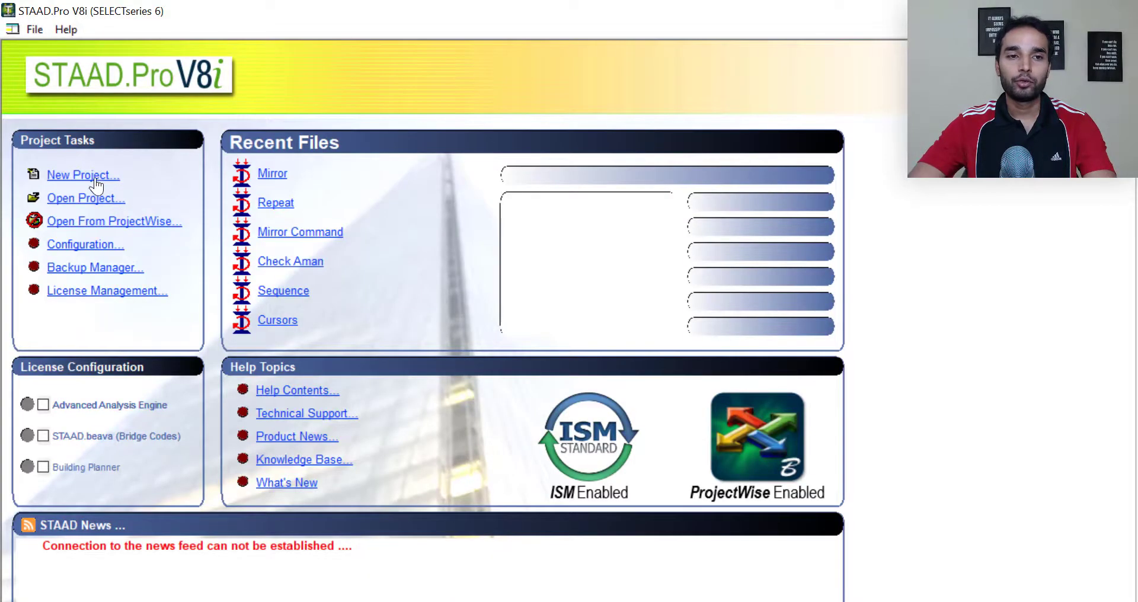
click(95, 174)
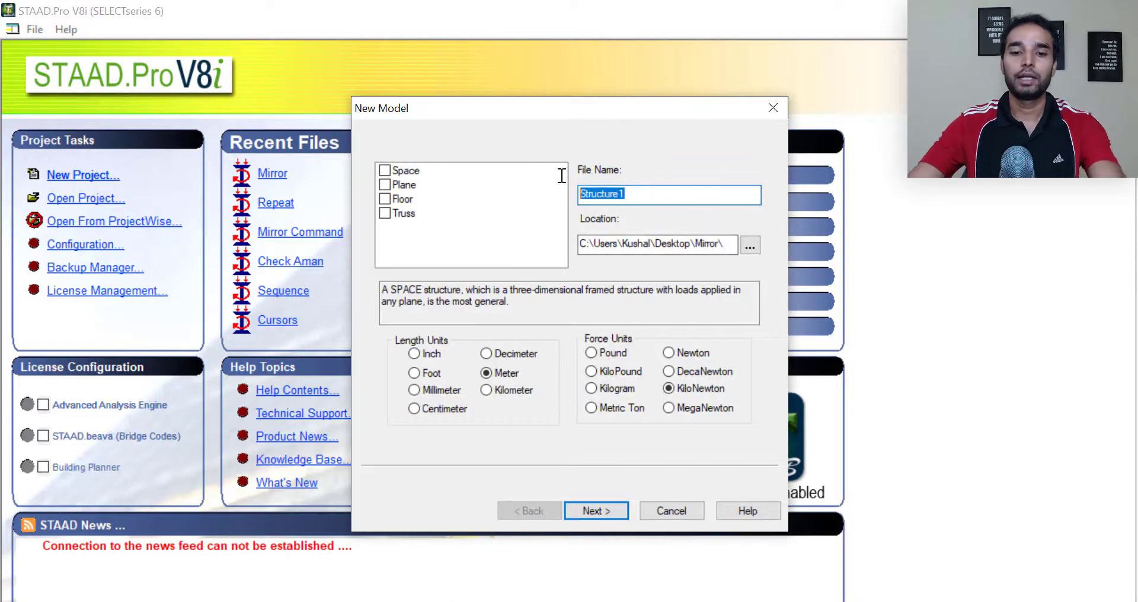
text(Use)
key(BackSpace)
key(BackSpace)
text(ser Properties)
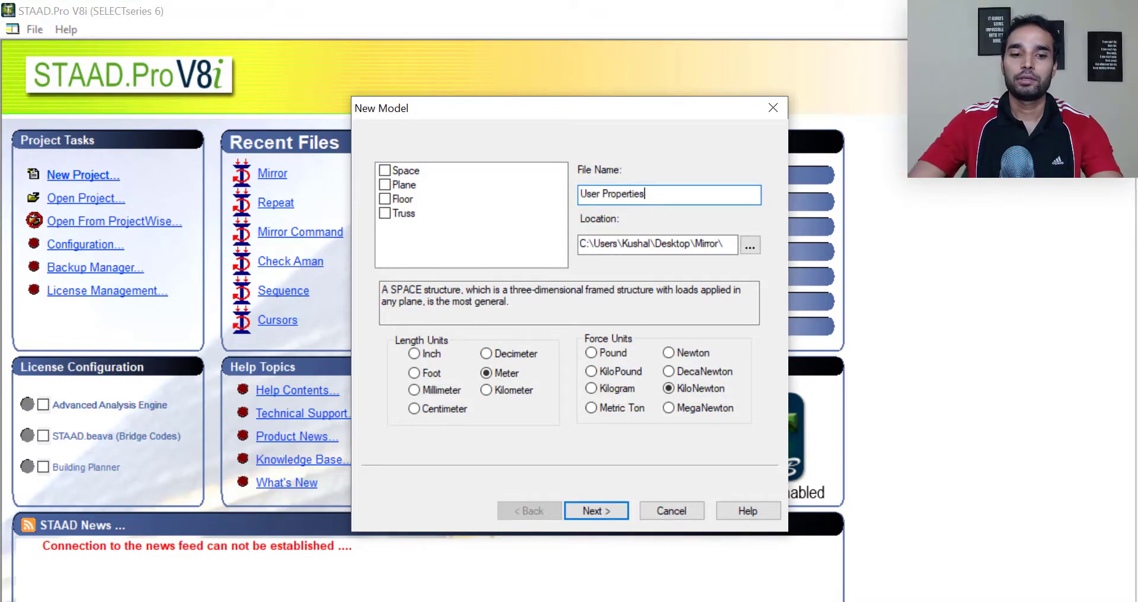
Store the model in a newly created Desktop folder named "User Properties" and finish the setup with the Add Beam option.
key(ctrl+a)
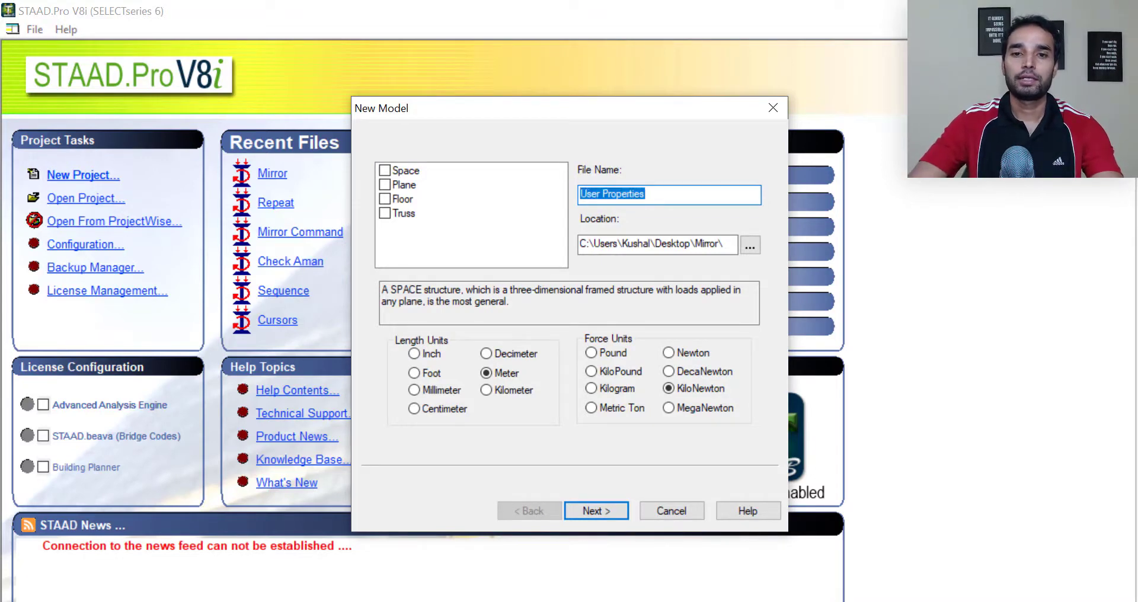
right_click(619, 191)
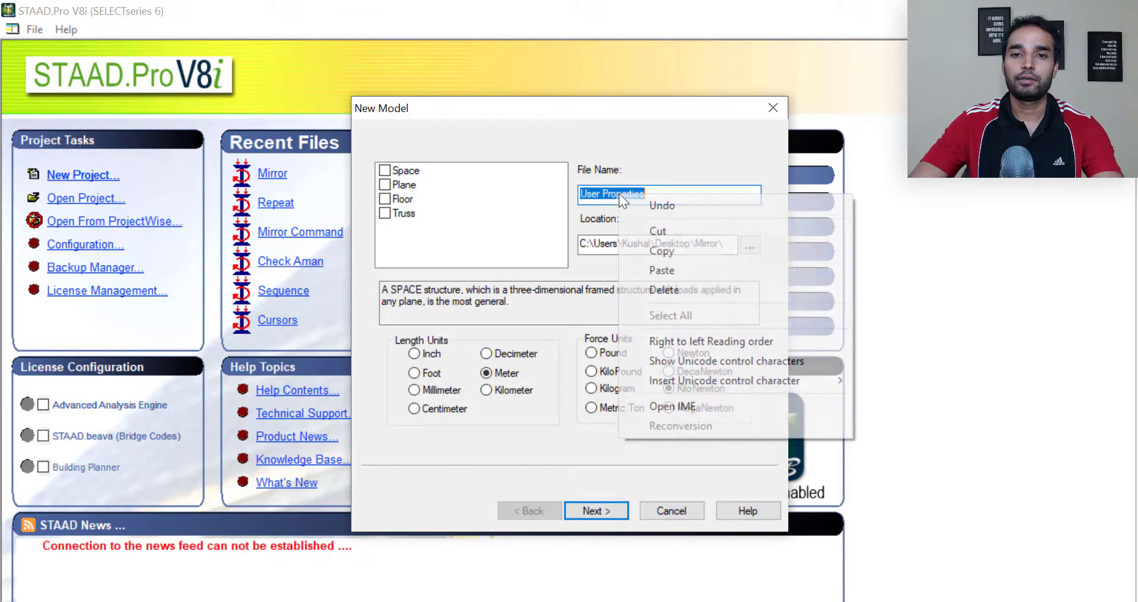
click(681, 249)
double_click(706, 243)
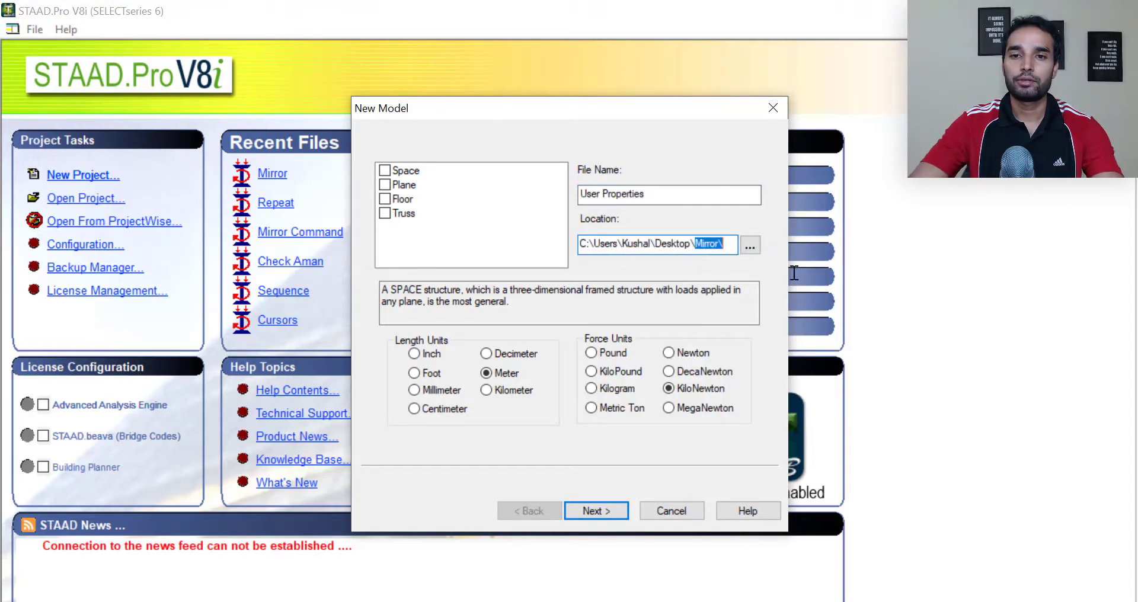
right_click(716, 246)
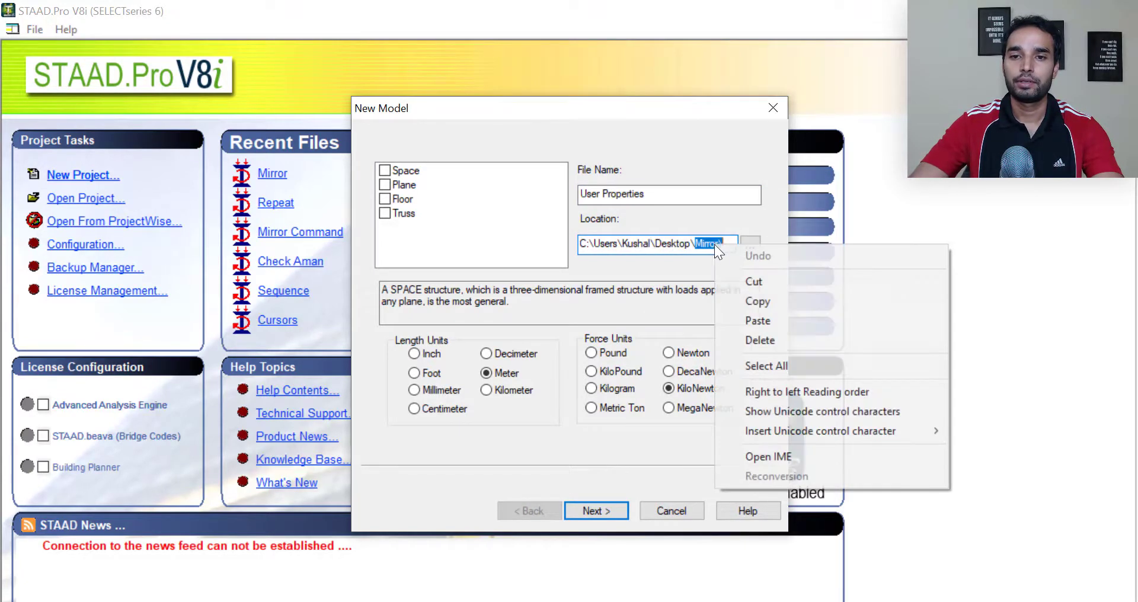
click(765, 321)
click(613, 513)
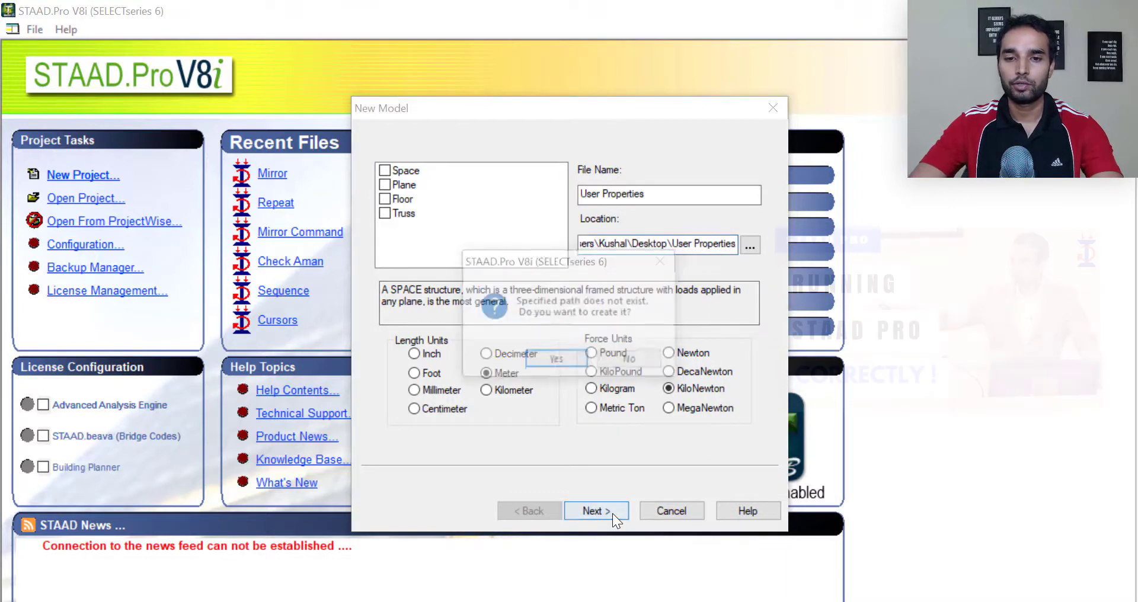
click(557, 361)
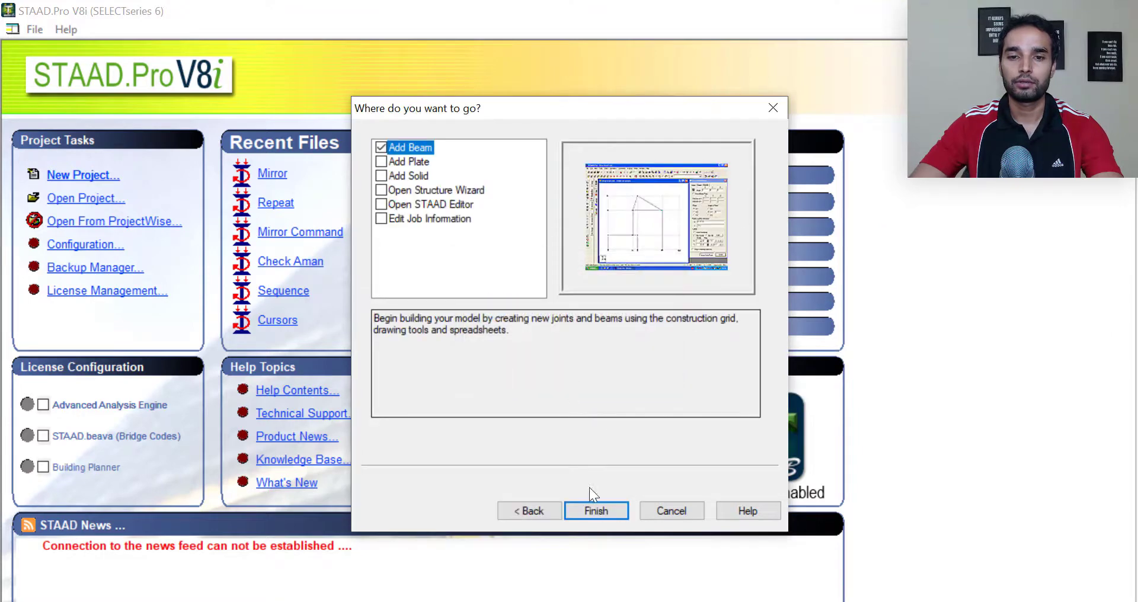
click(610, 513)
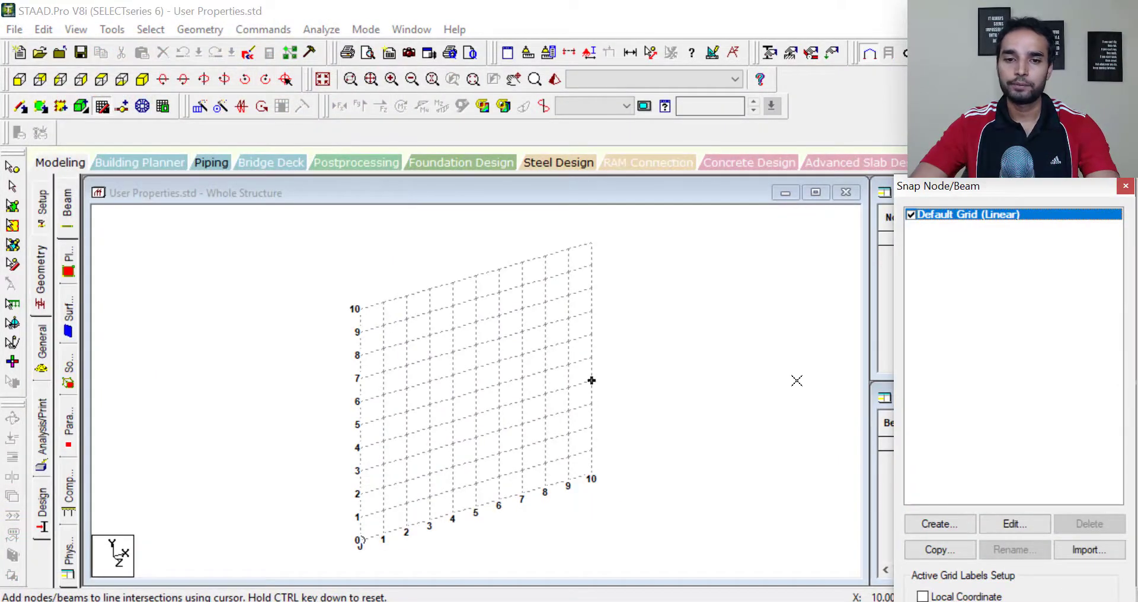
Draw a portal frame through (0,0), (0,5), (6,5) and (6,0) m on the snap grid, close the grid and show the front view.
click(354, 544)
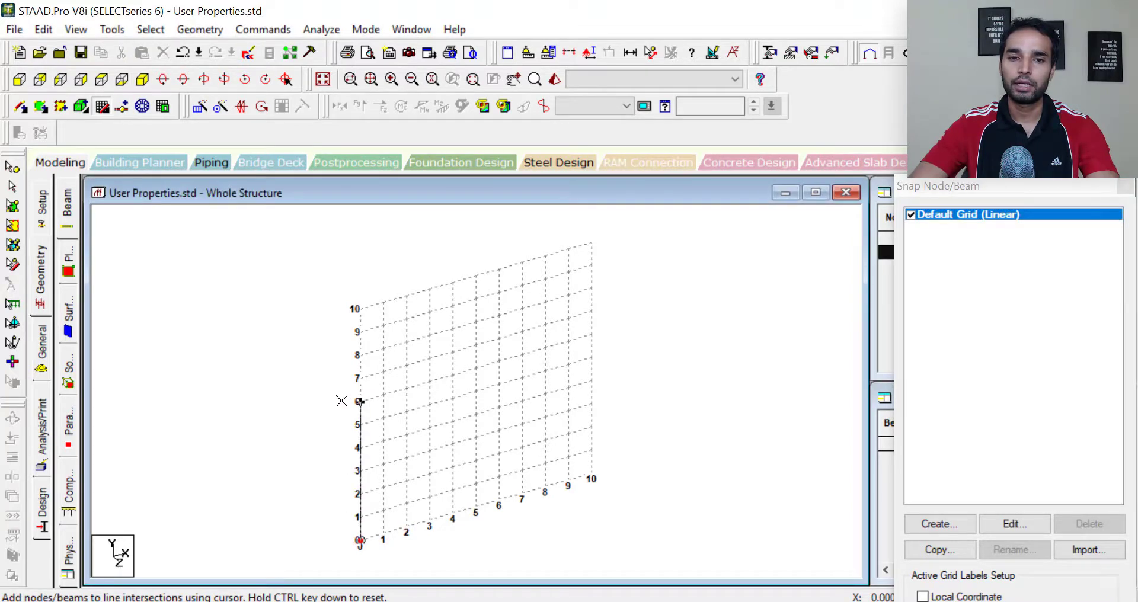
click(453, 513)
click(359, 424)
click(499, 384)
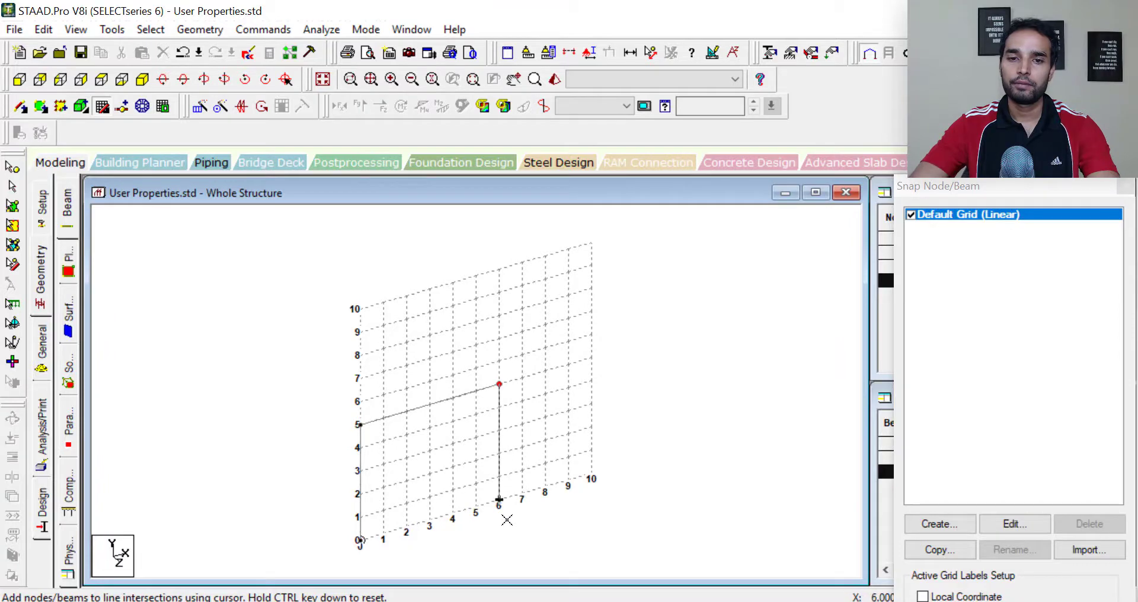
click(499, 500)
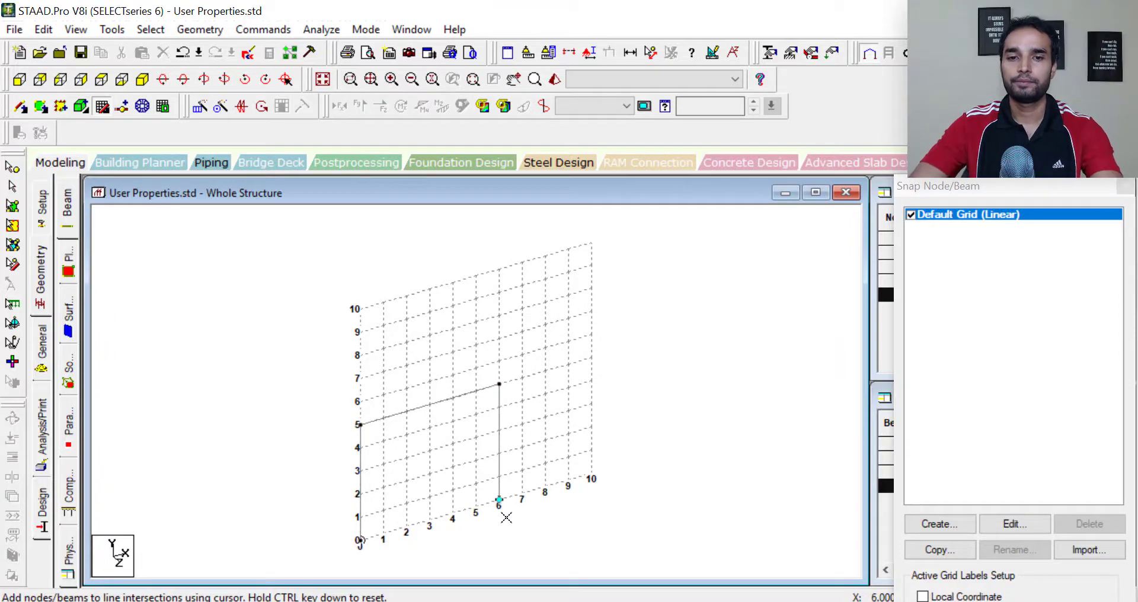
click(1127, 186)
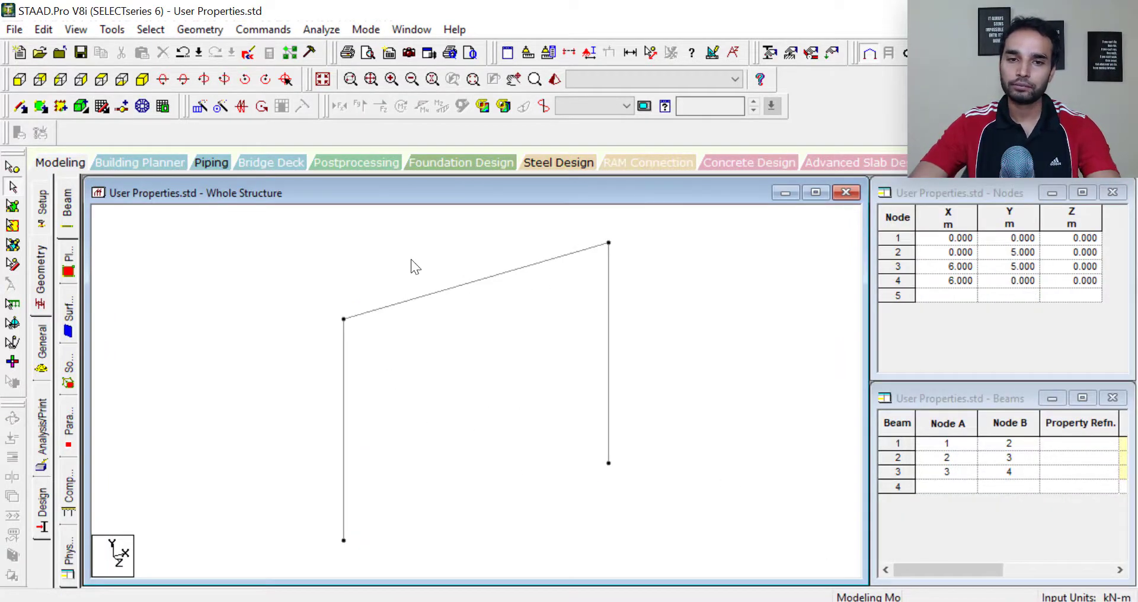
click(19, 80)
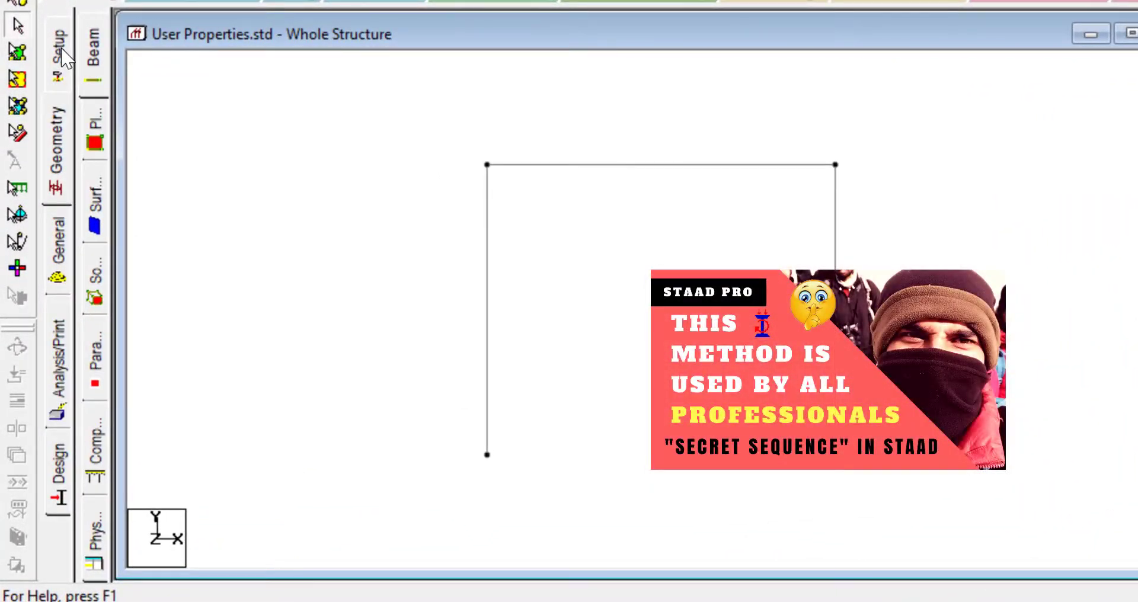
Go through the Setup and Geometry pages and open the section properties for the whole structure.
click(60, 54)
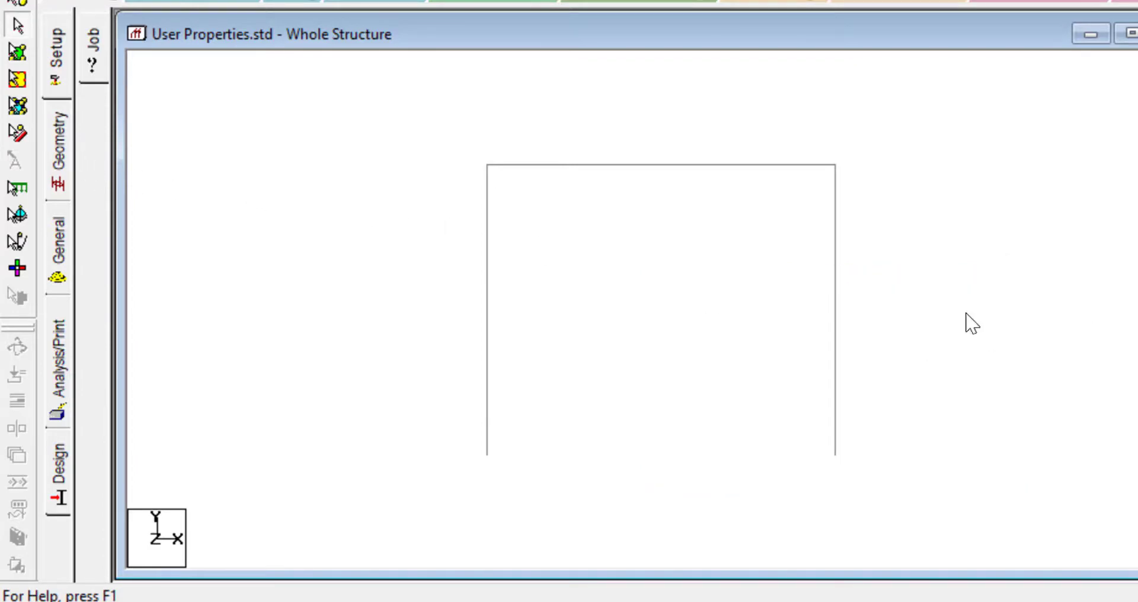
click(58, 136)
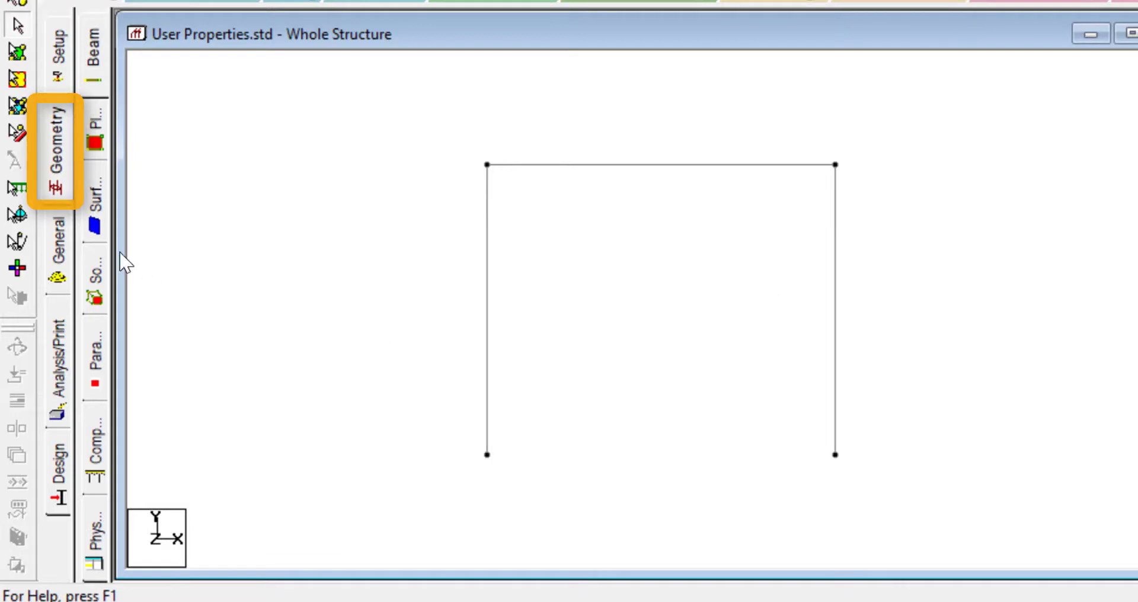
click(59, 256)
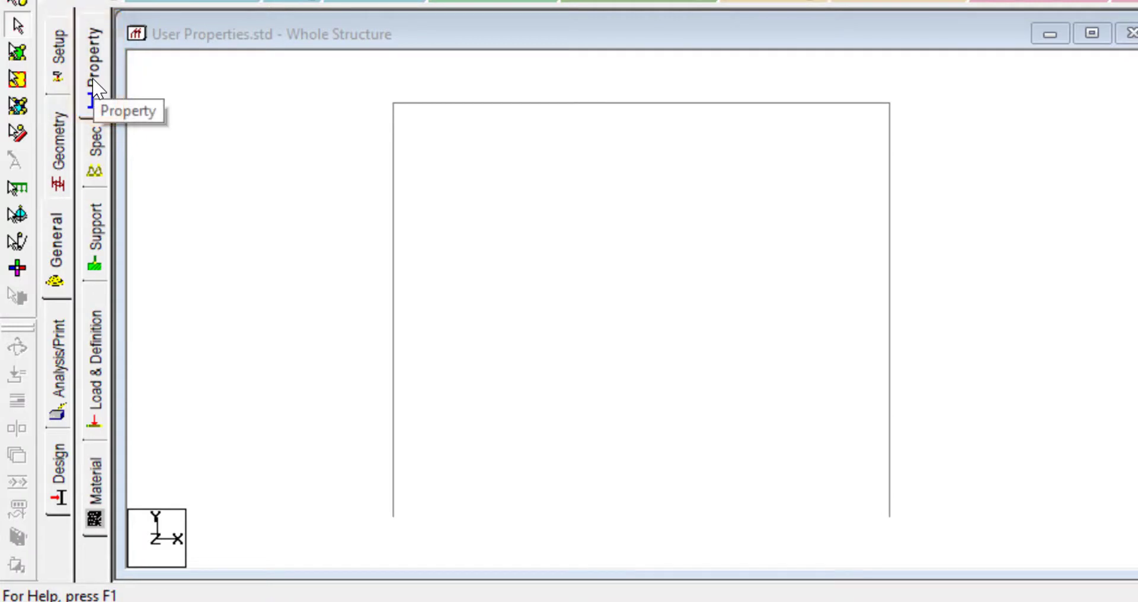
click(95, 89)
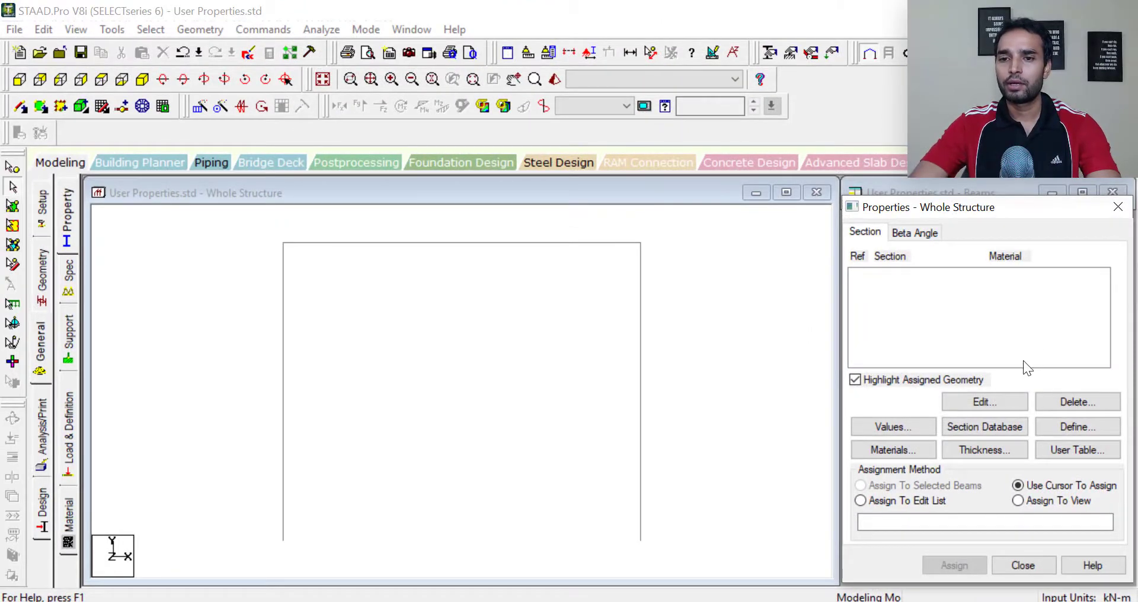
drag(995, 212, 993, 191)
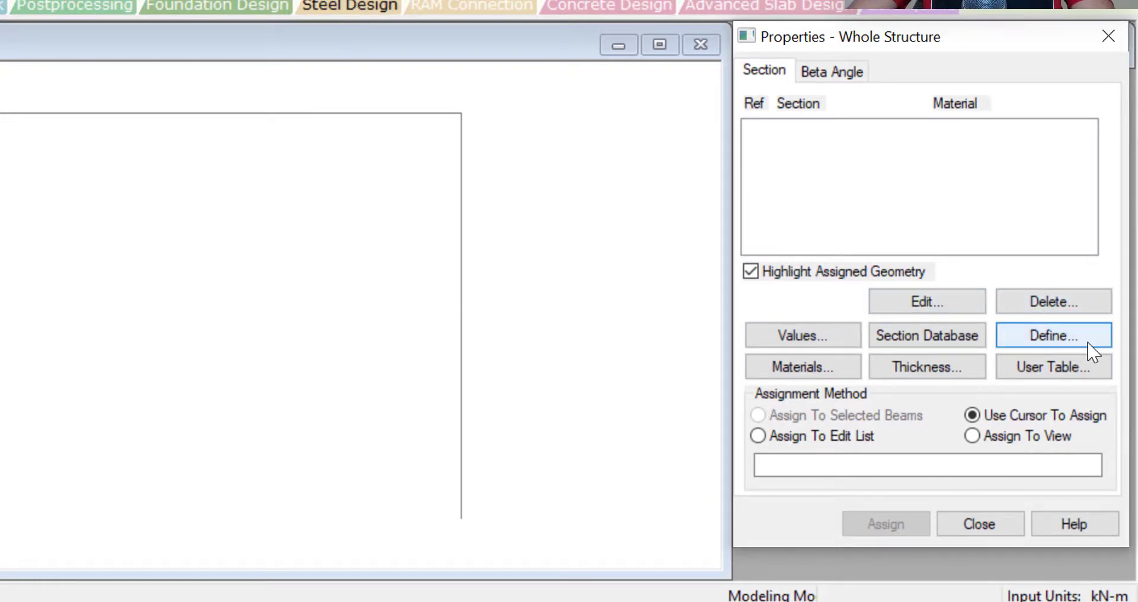
Define a circular CONCRETE section with a YD of 0.6 m and add it to the section properties.
click(1089, 347)
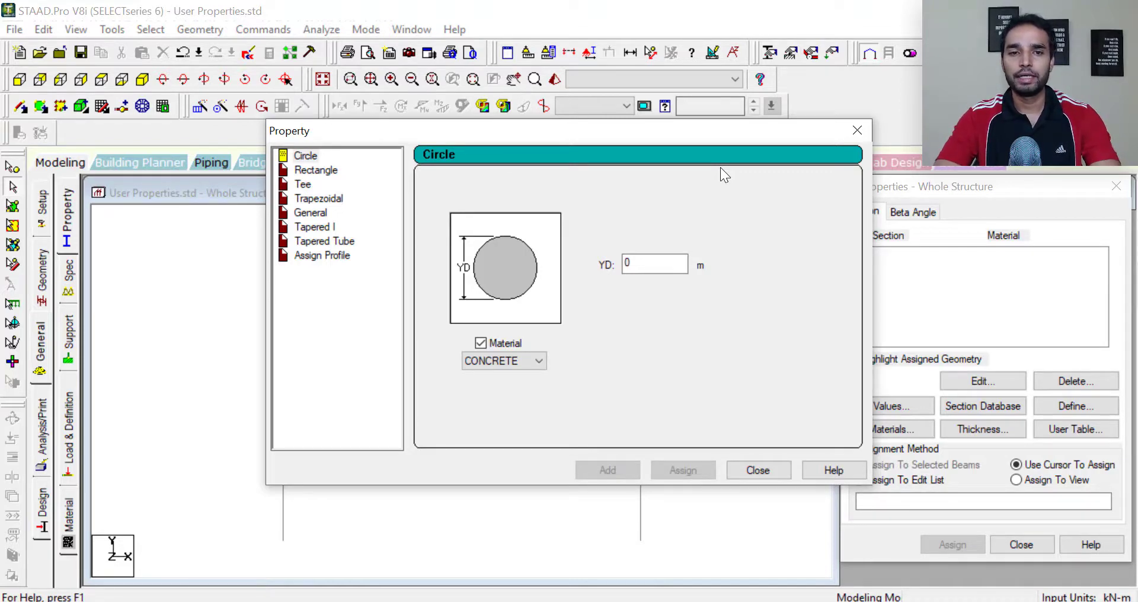
drag(658, 129, 755, 68)
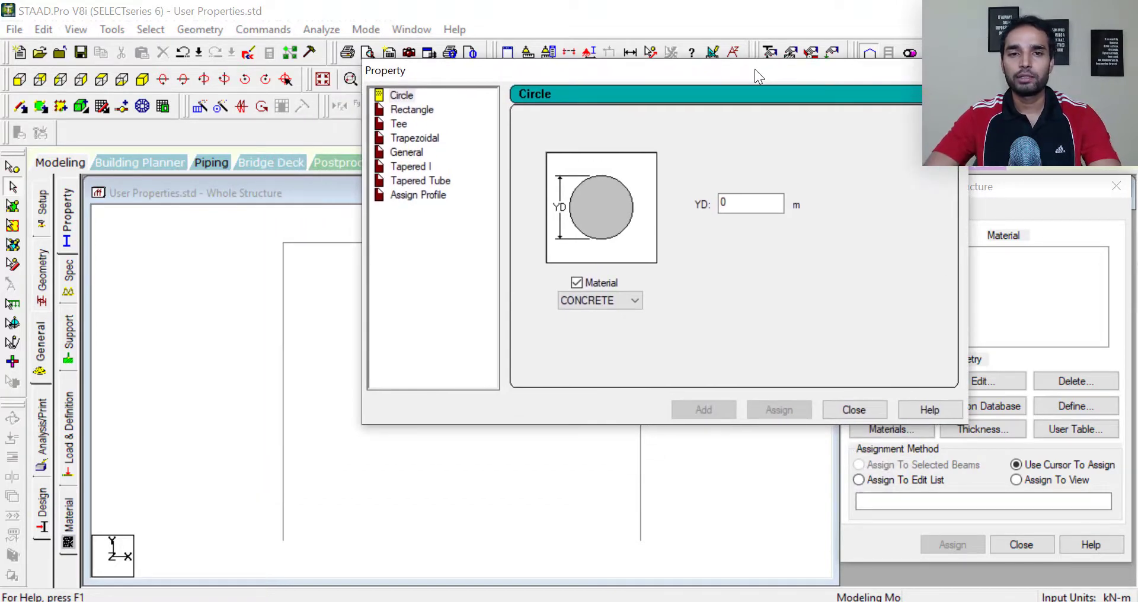
click(405, 96)
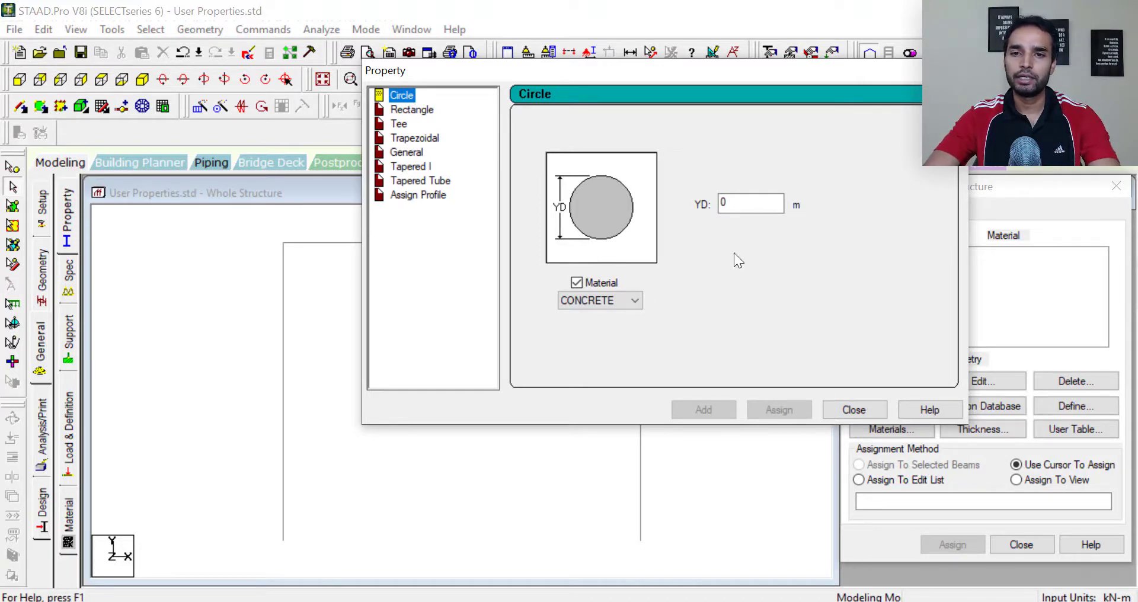
double_click(745, 208)
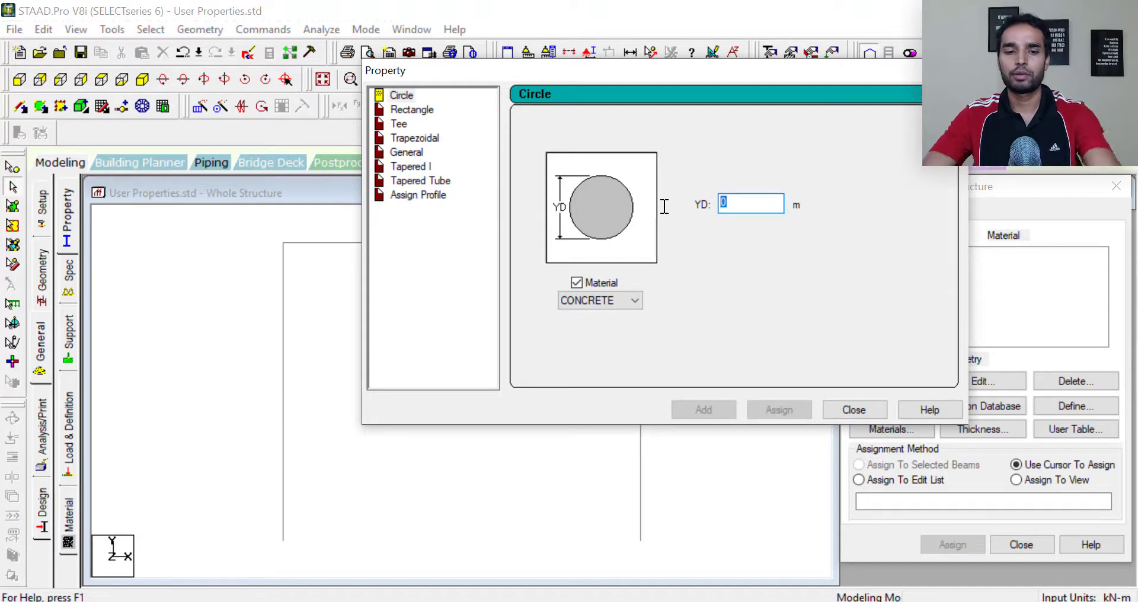
key(BackSpace)
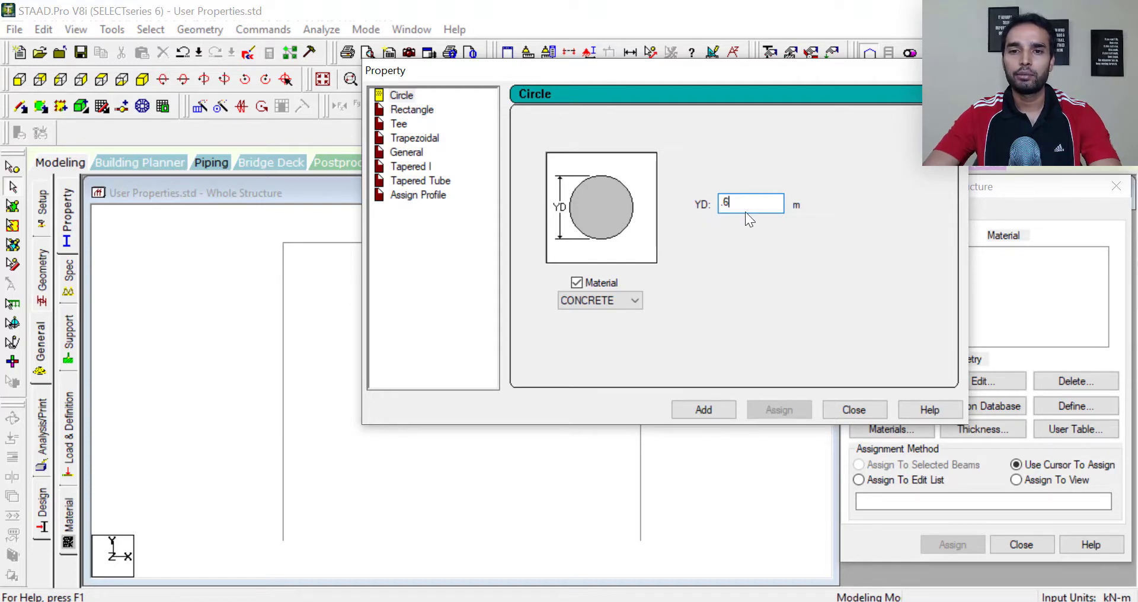
click(719, 410)
click(853, 410)
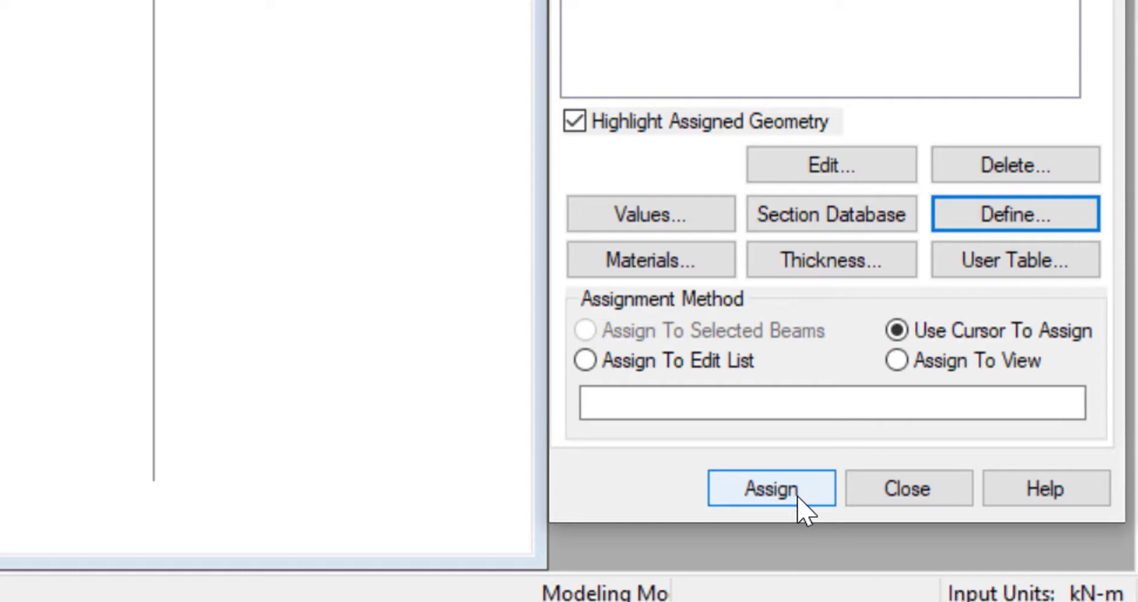
Assign the Cir 0.60 section to the frame's right column using the cursor, and end the assignment.
click(771, 489)
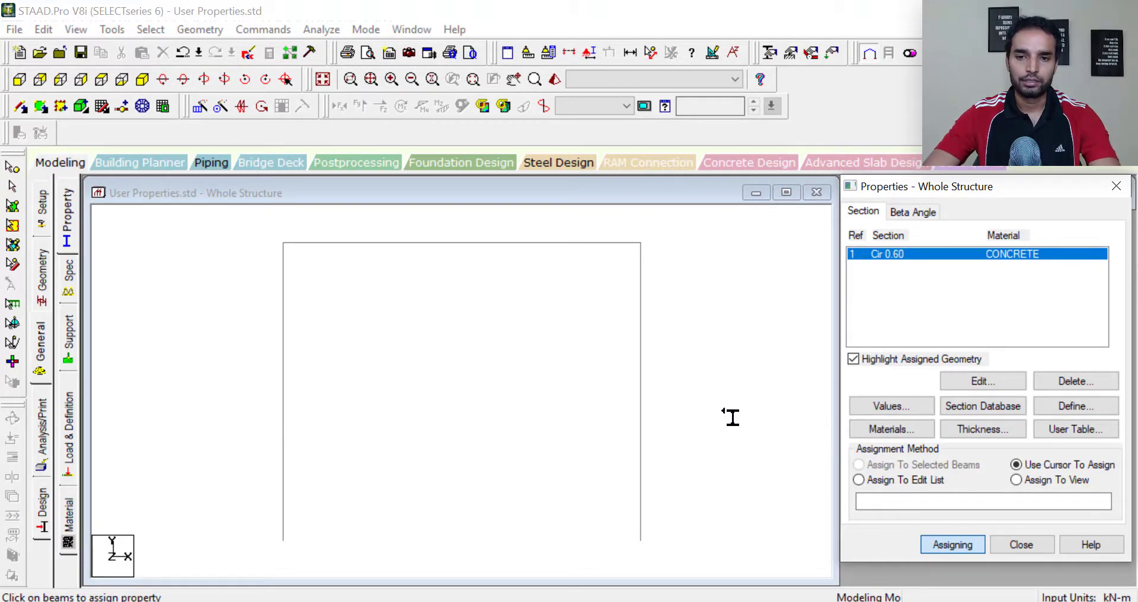
click(652, 388)
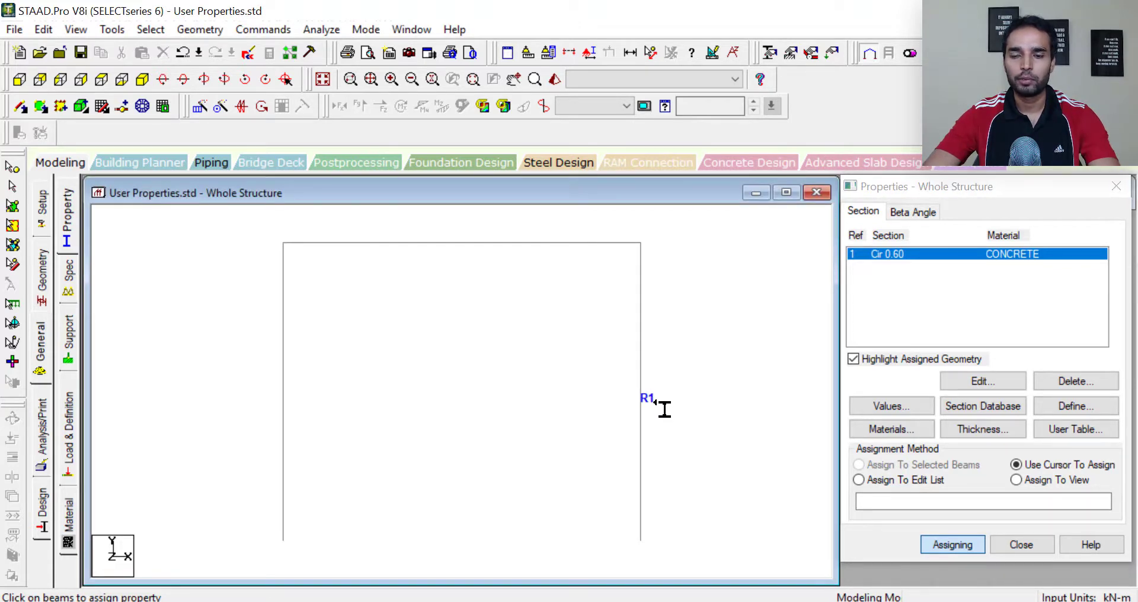
click(950, 544)
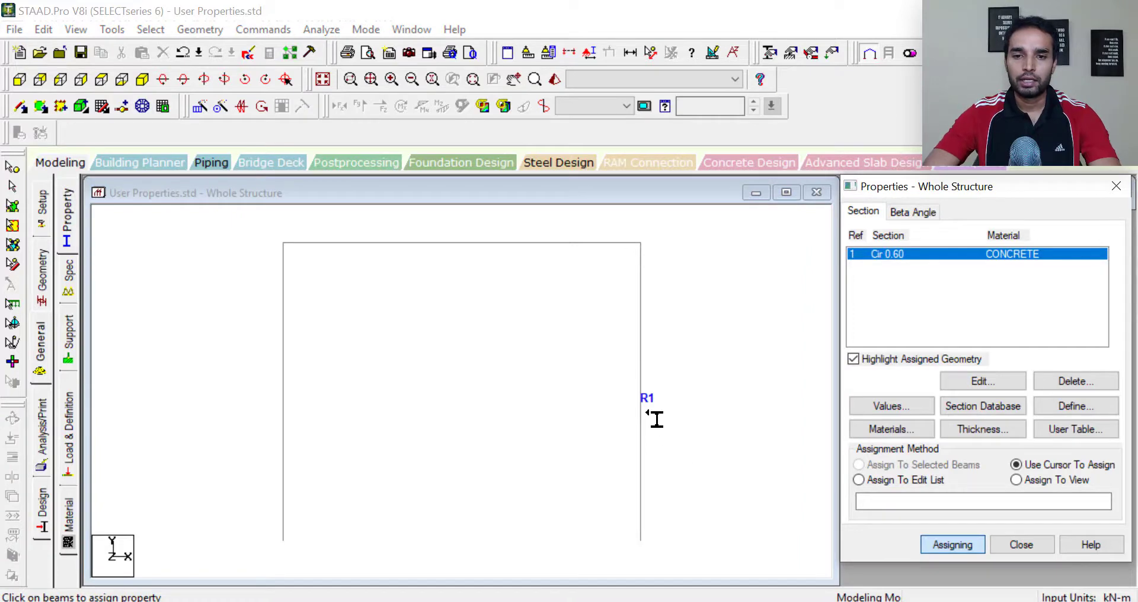
click(954, 548)
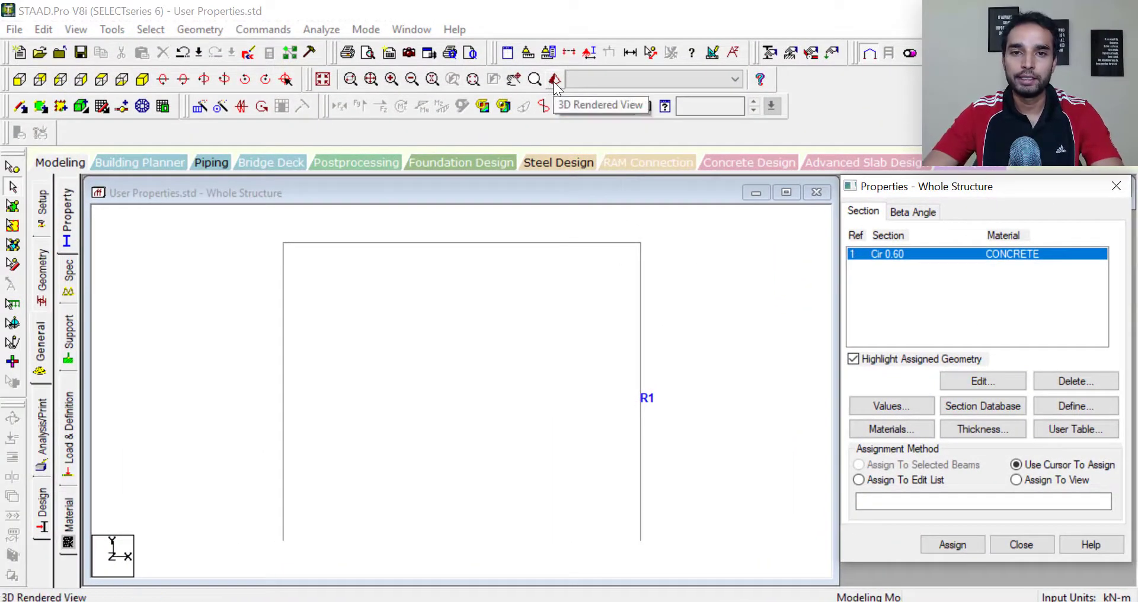
Examine the circular column in the 3D rendered view from another angle, and close the rendering.
click(555, 79)
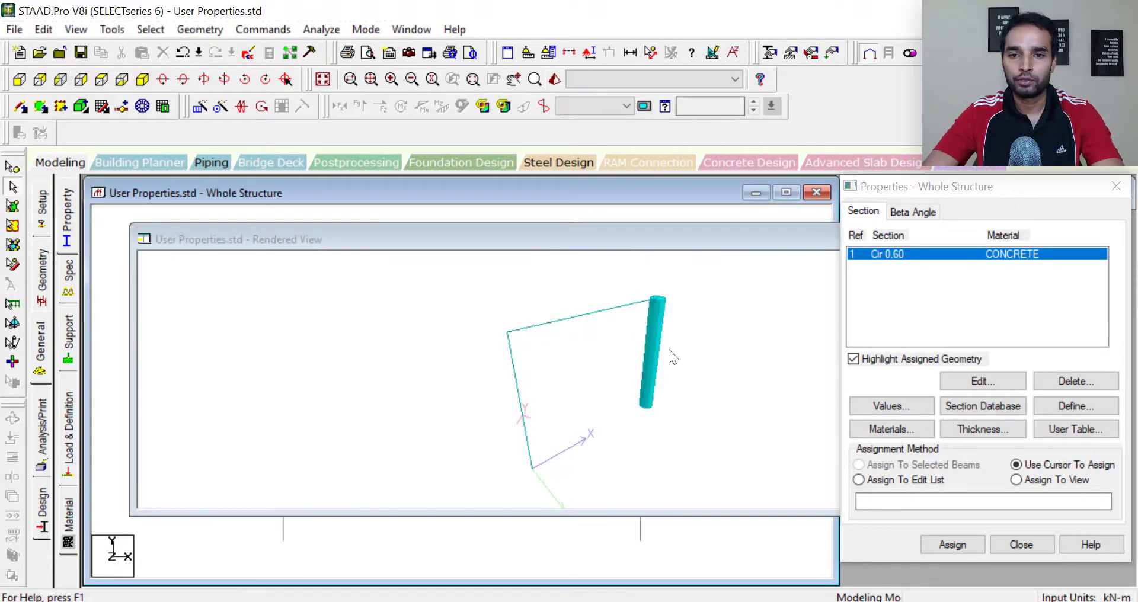
drag(669, 351, 754, 307)
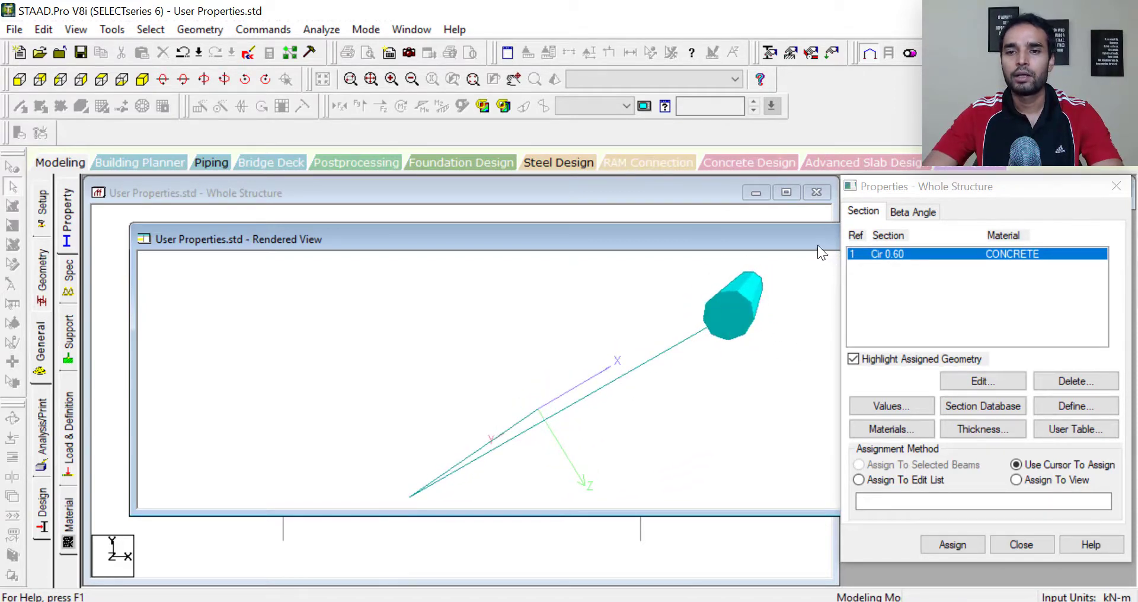
drag(806, 243, 765, 209)
click(751, 191)
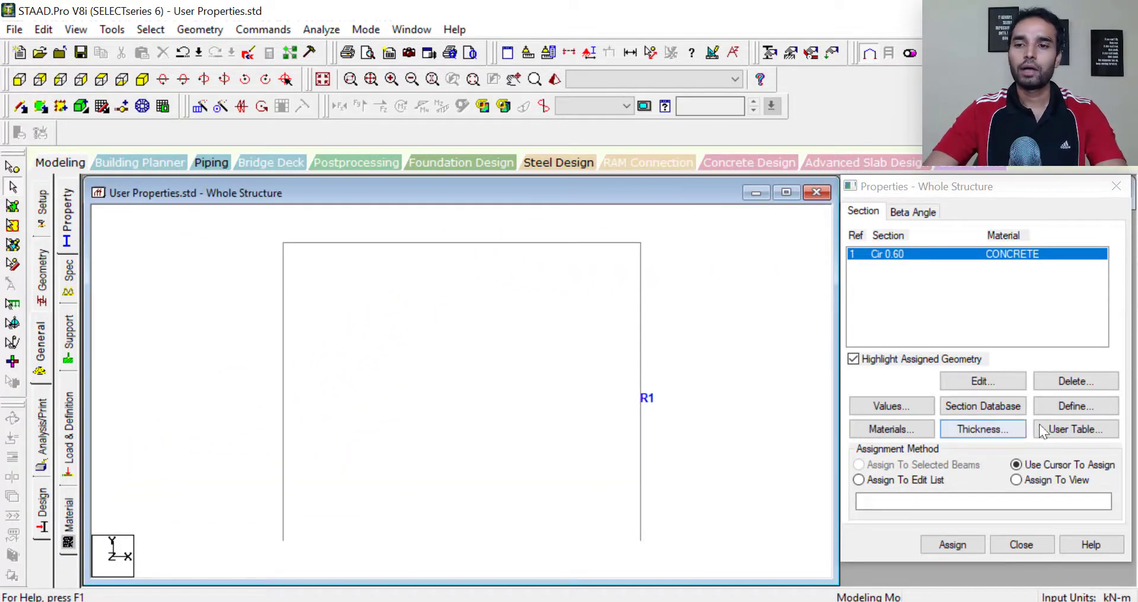
Start a new Rectangle section definition with CONCRETE as its material.
click(1073, 408)
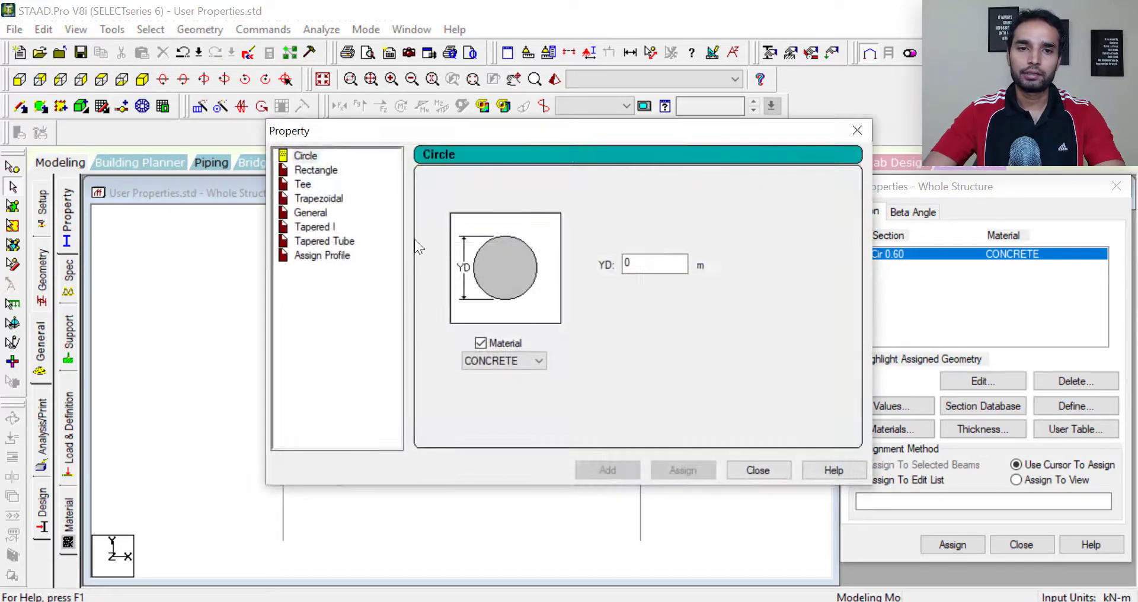
click(316, 171)
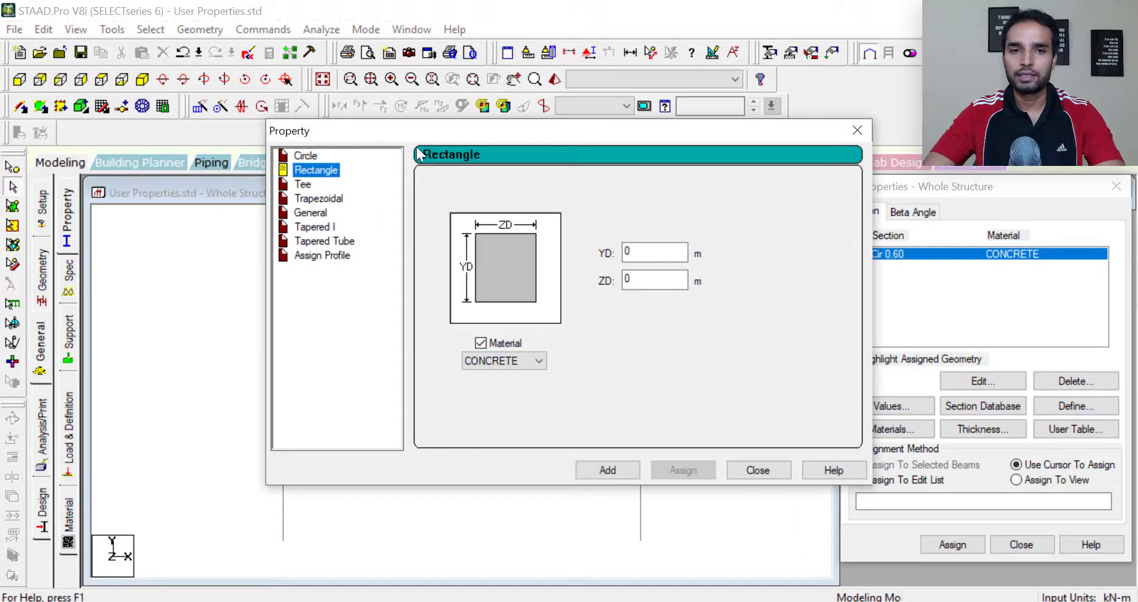
drag(444, 129, 610, 84)
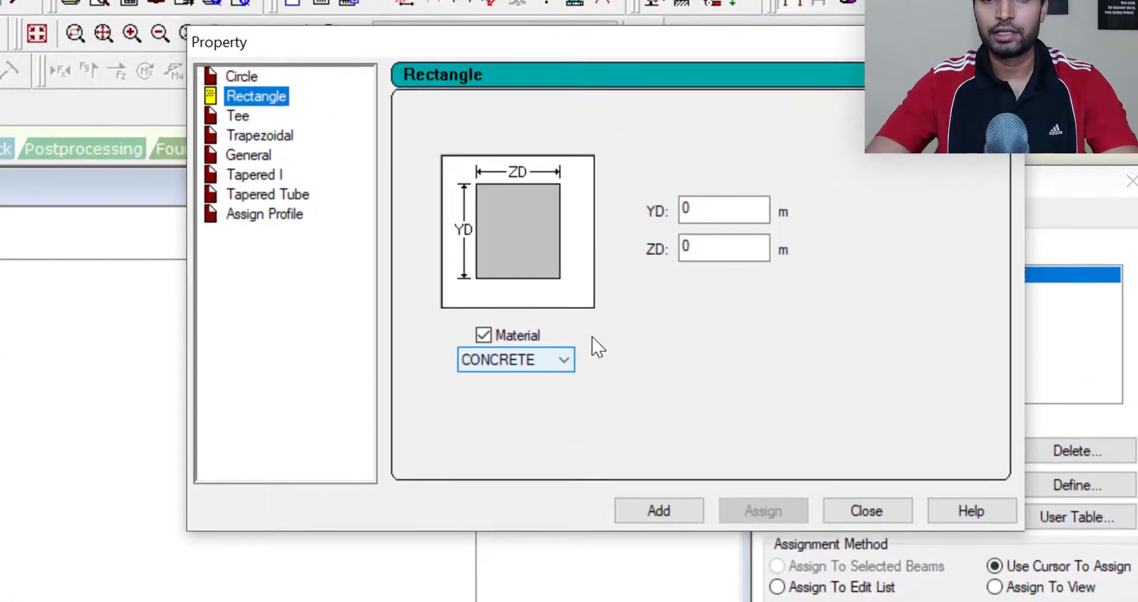
click(567, 362)
click(568, 365)
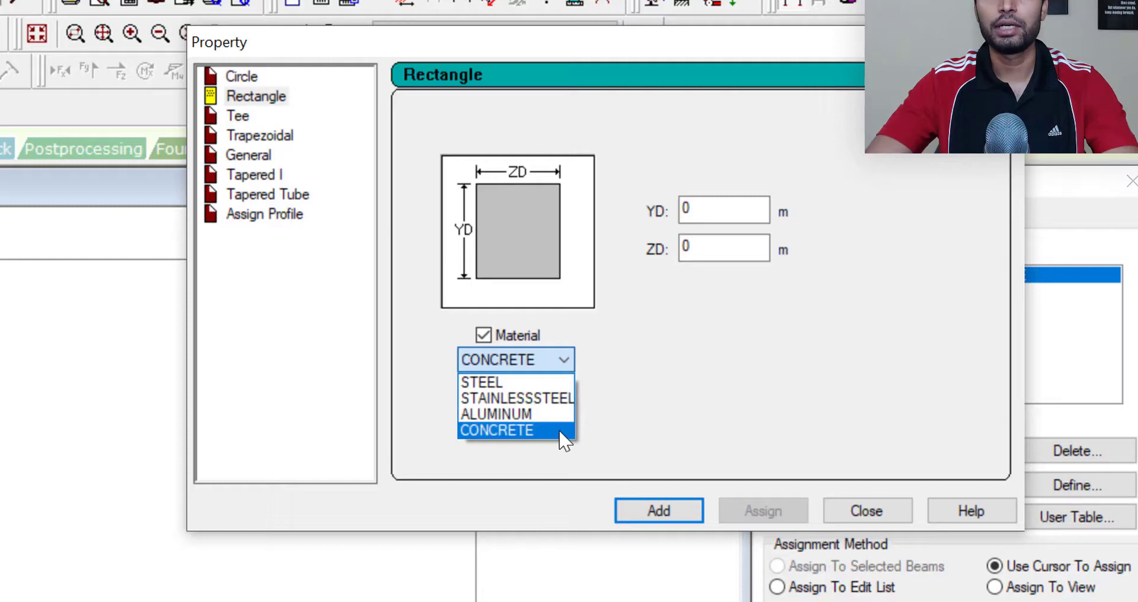
click(658, 394)
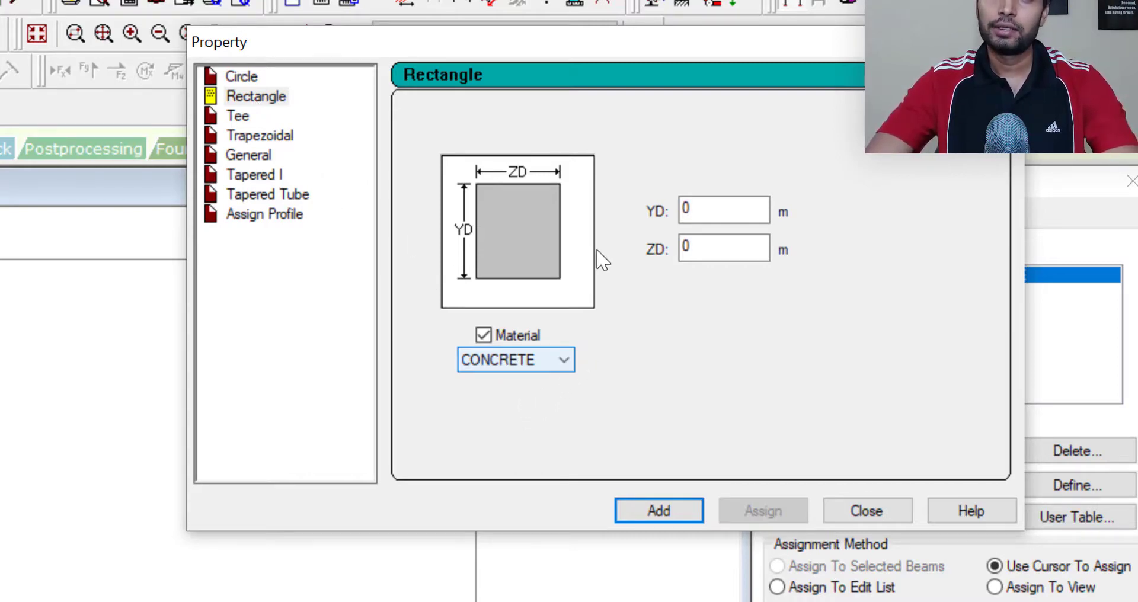
Set the rectangular section's YD to 0.6 m and ZD to 0.25 m, and add it to the section properties.
click(719, 211)
double_click(681, 210)
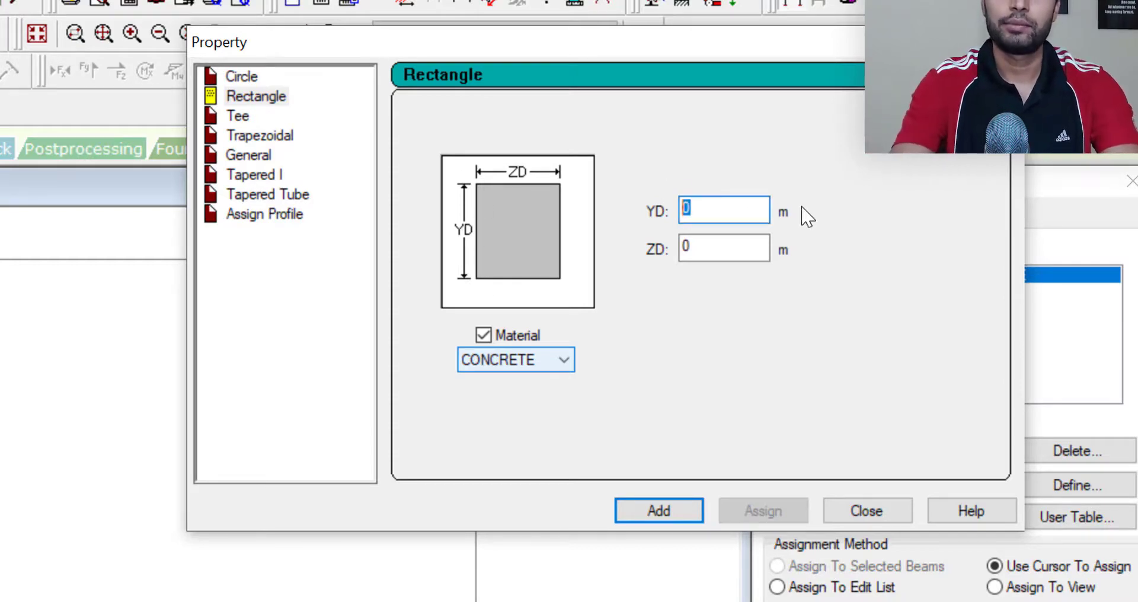
text(.6)
key(Tab)
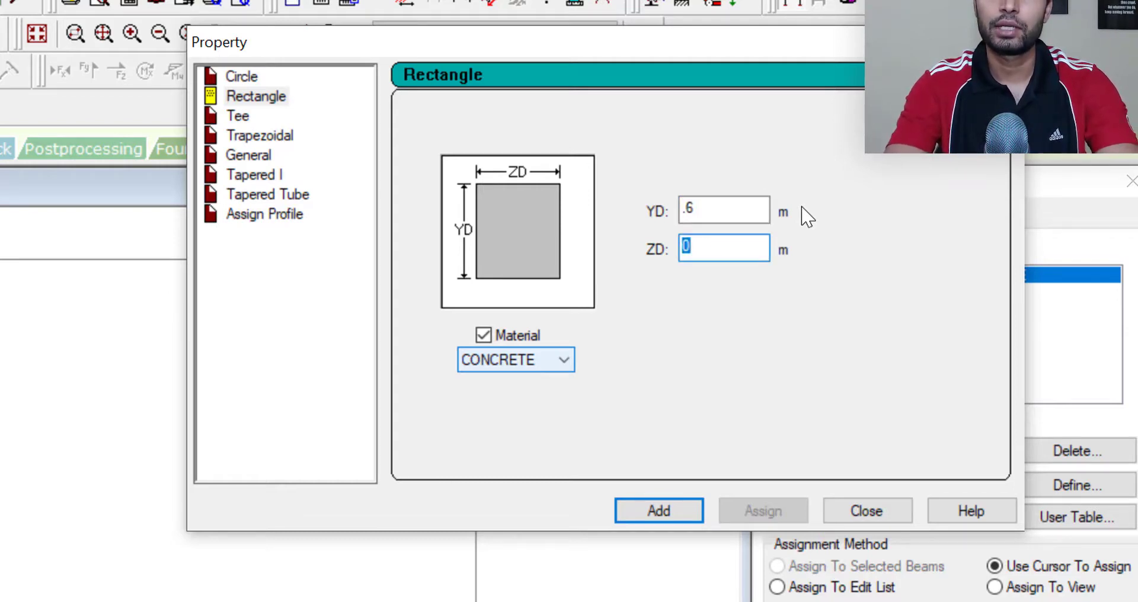
text(.25)
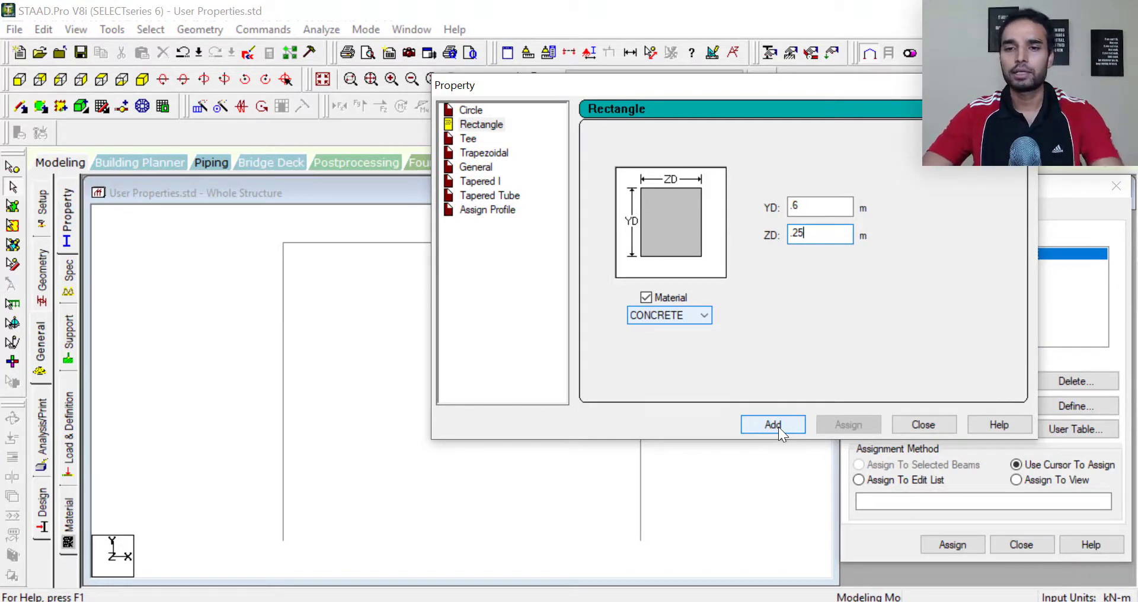
click(777, 427)
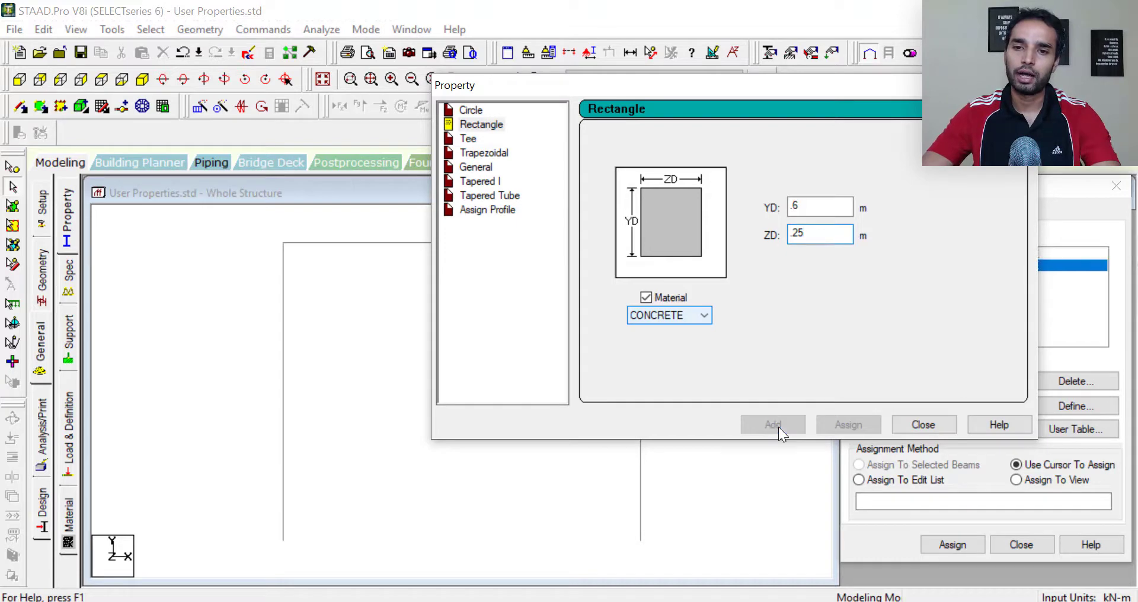
click(948, 426)
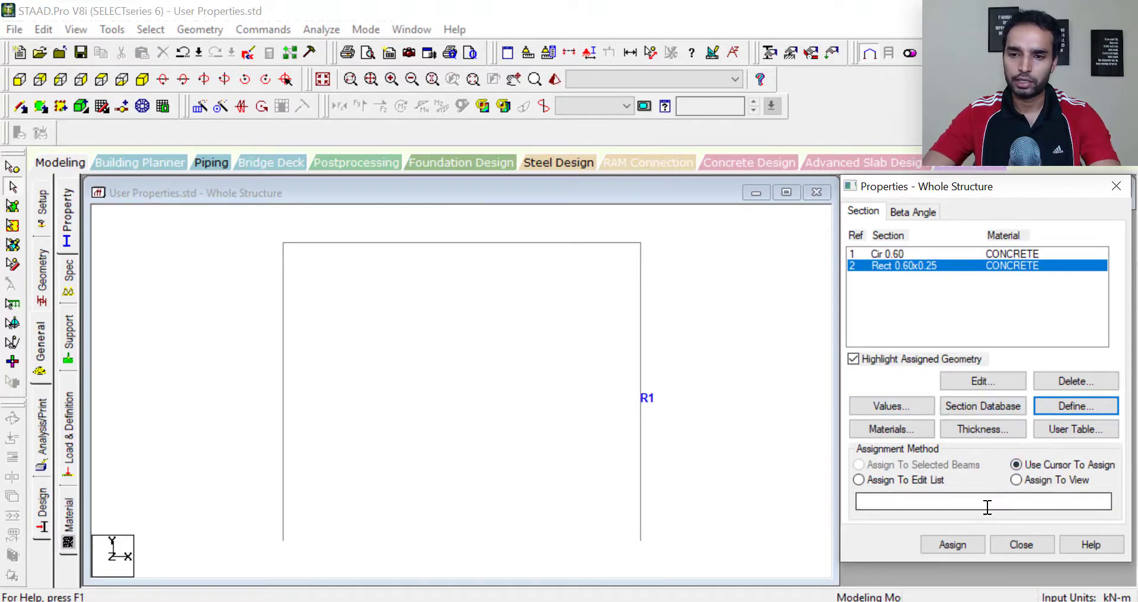
Assign the Rect 0.60x0.25 section to the frame's top beam using the cursor, and end the assignment.
click(953, 545)
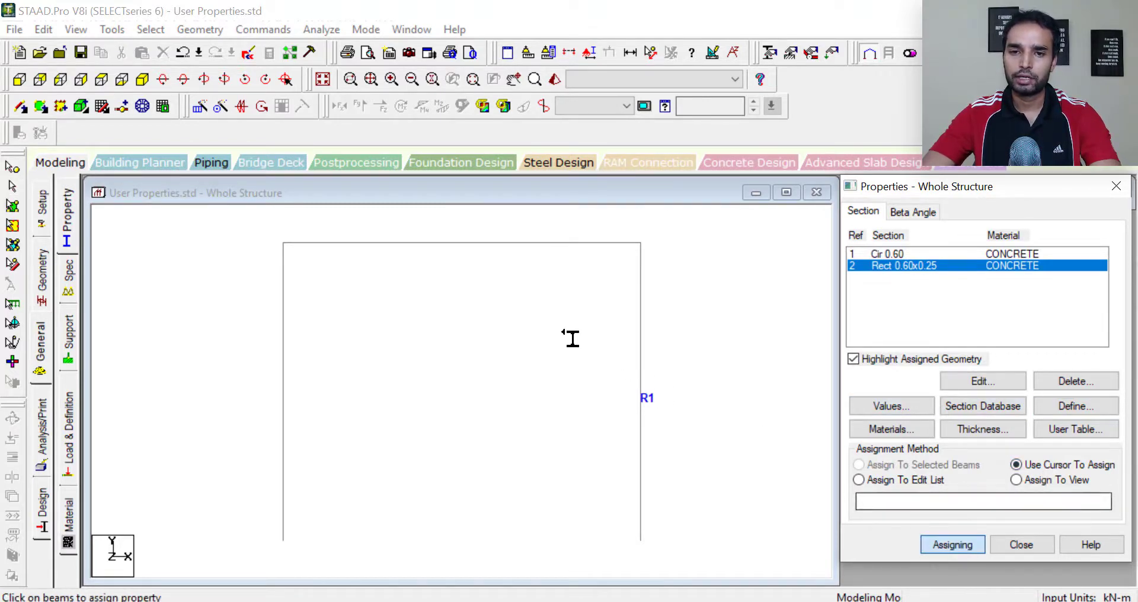
key(Return)
click(491, 243)
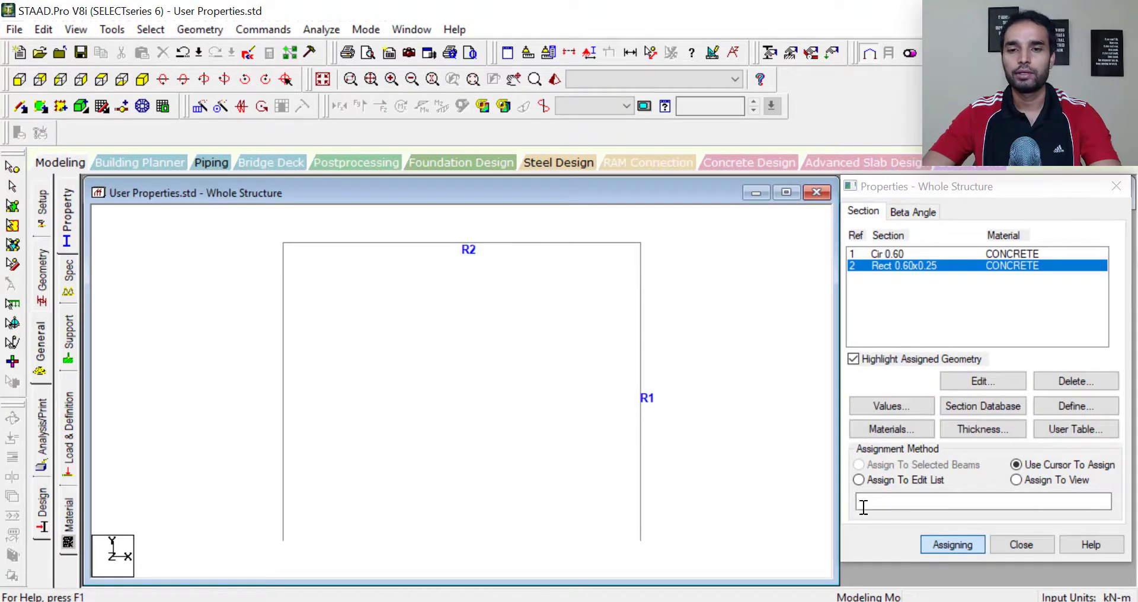
click(953, 545)
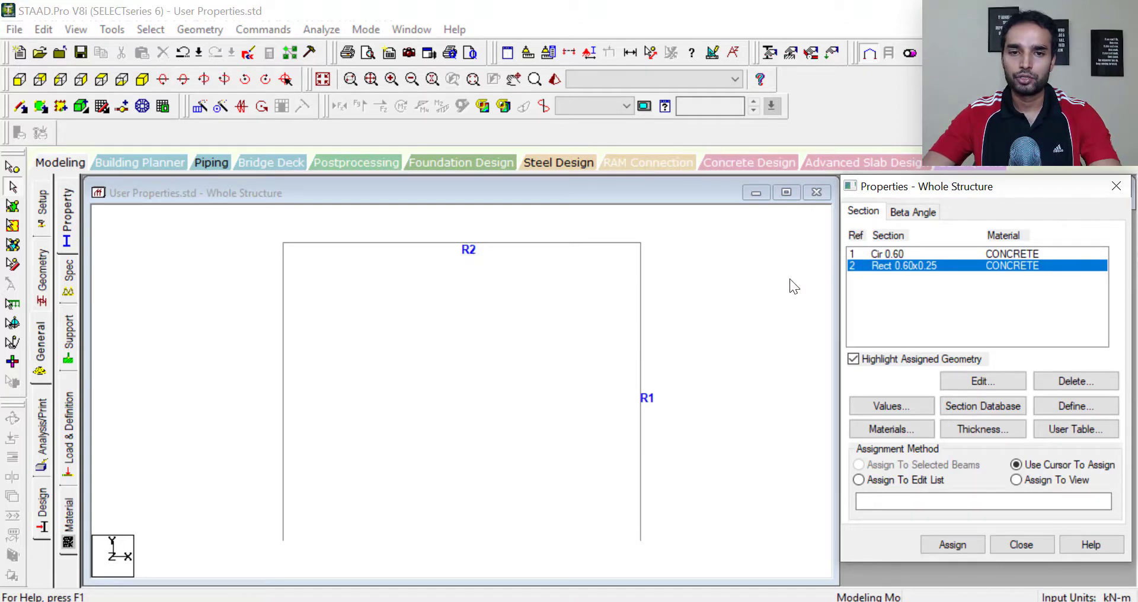
Examine the rectangular beam in the 3D rendered view from several angles, and close the rendering.
click(556, 81)
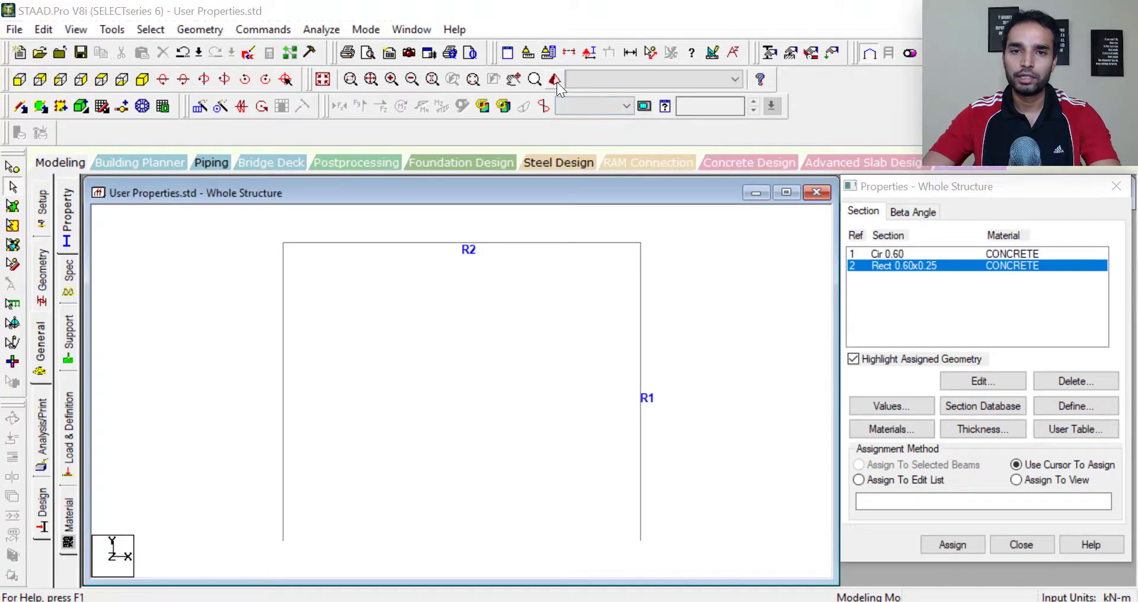
drag(588, 397, 599, 329)
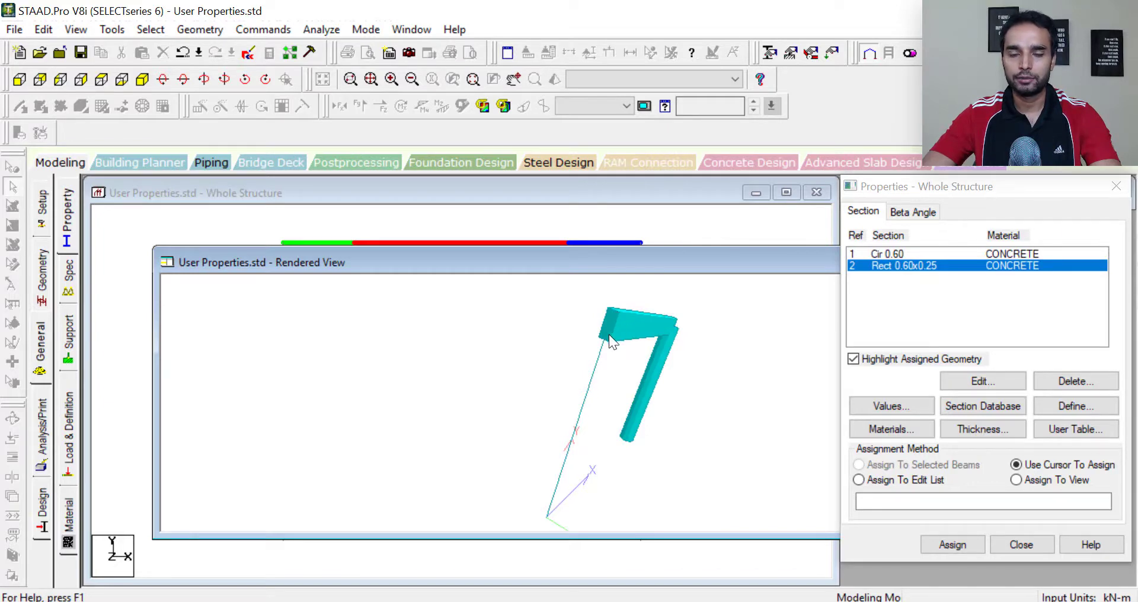
drag(610, 336, 682, 403)
drag(773, 270, 451, 236)
click(745, 228)
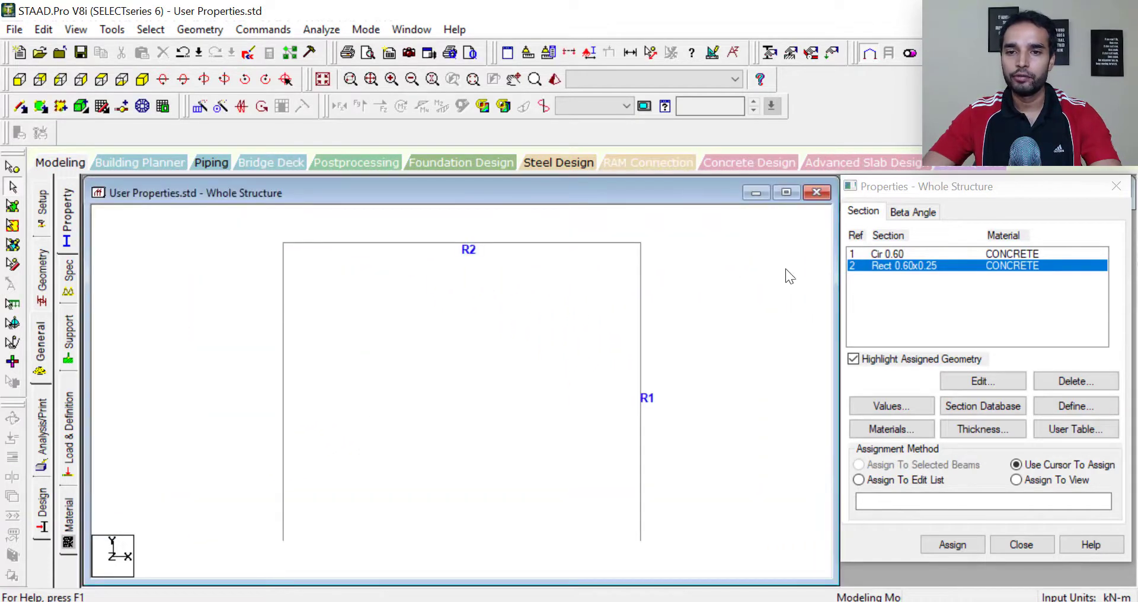
Define a Tee CONCRETE section with YD 0.8 m, ZD 0.6 m, YB 0.6 m and ZB 0.2 m, and add it to the section properties.
click(1077, 407)
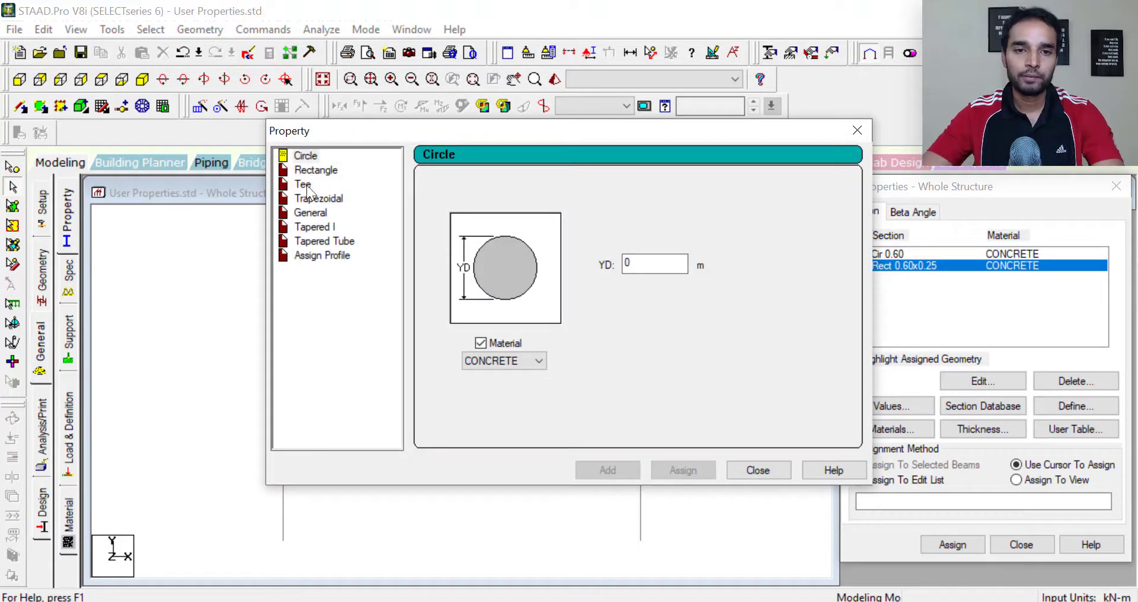
click(304, 184)
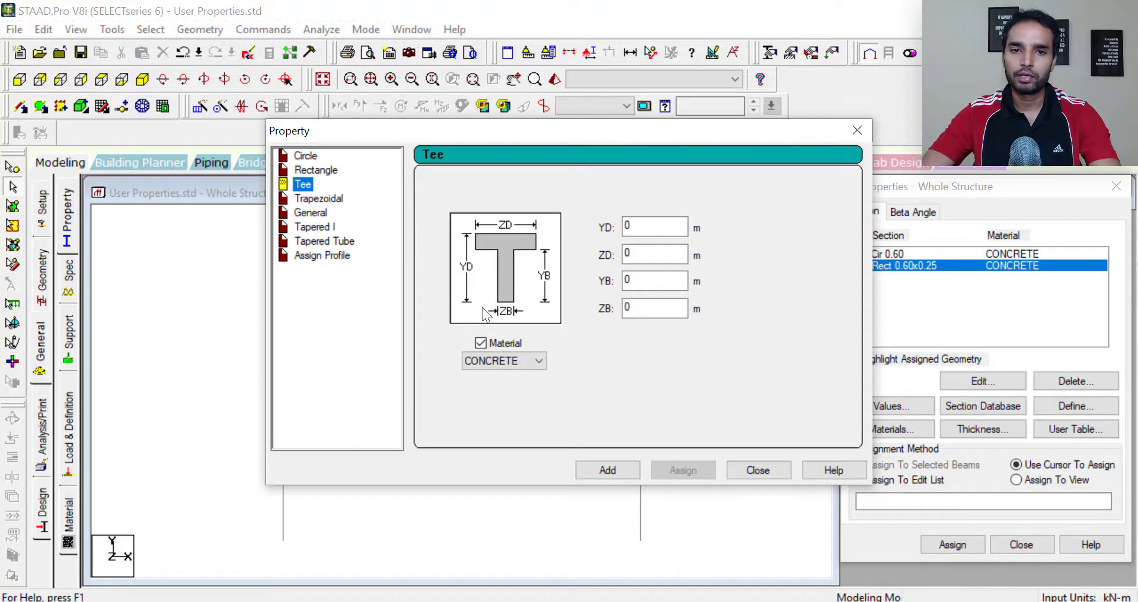
click(659, 231)
click(658, 254)
click(653, 232)
double_click(661, 228)
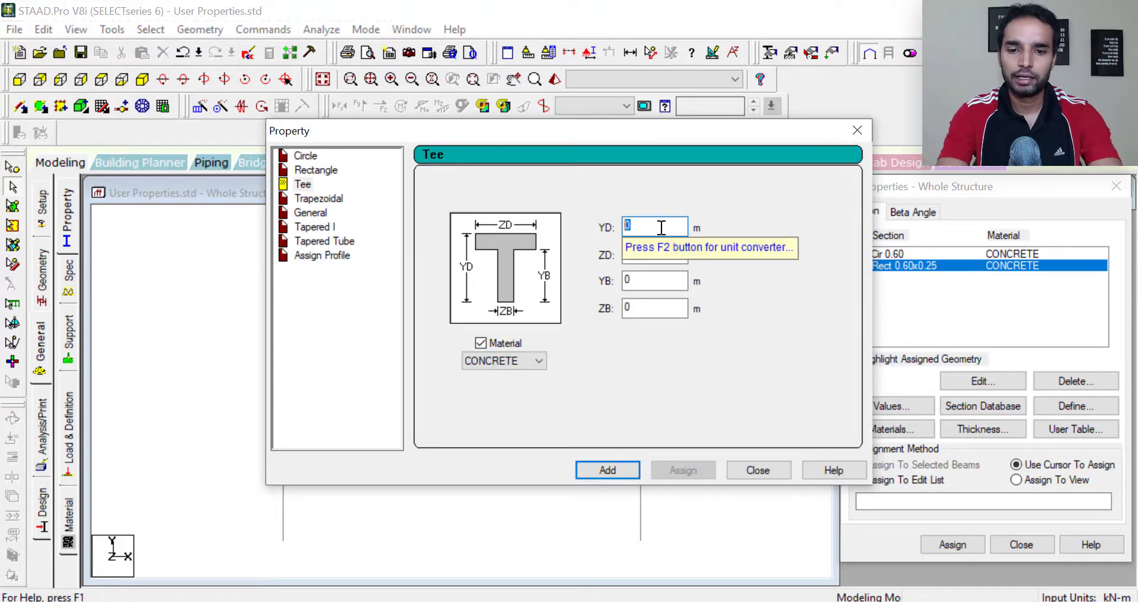
text(.8)
key(Tab)
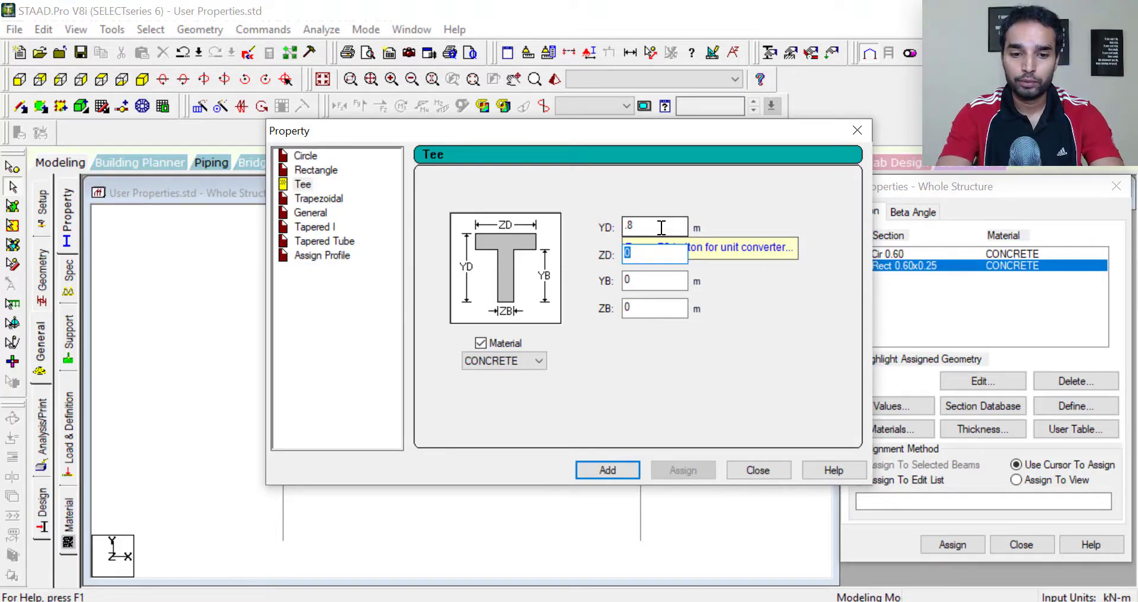
text(.)
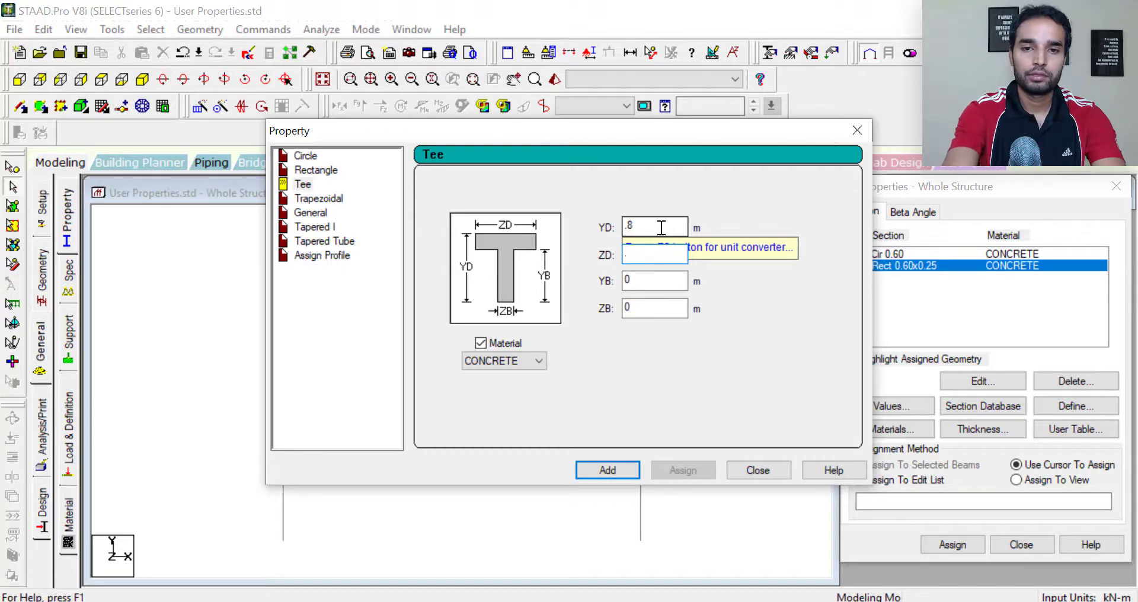
text(6)
key(Tab)
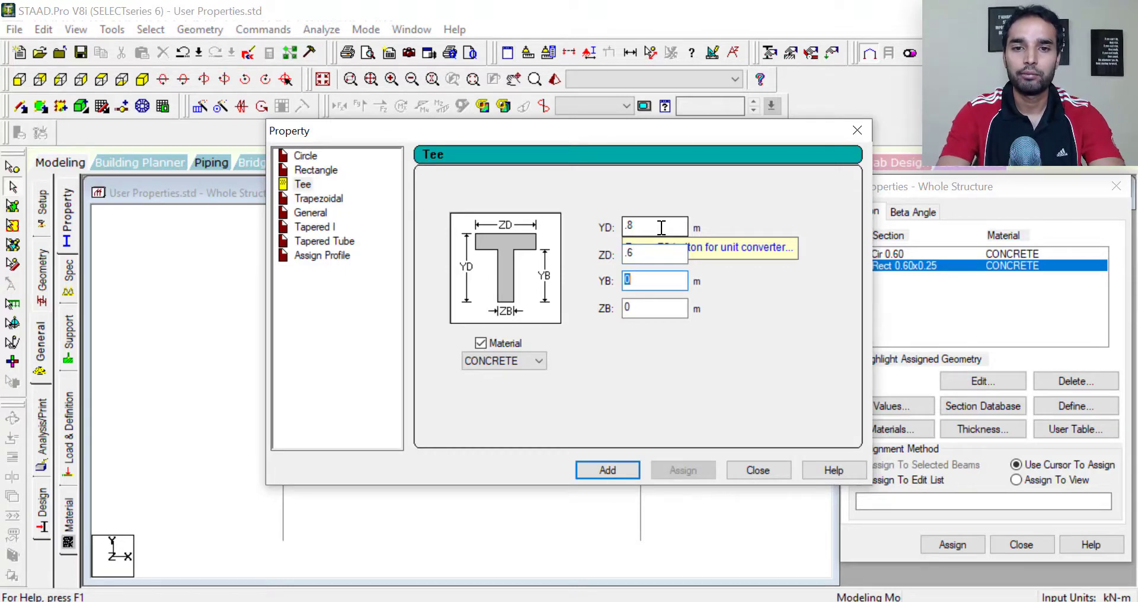
text(.6)
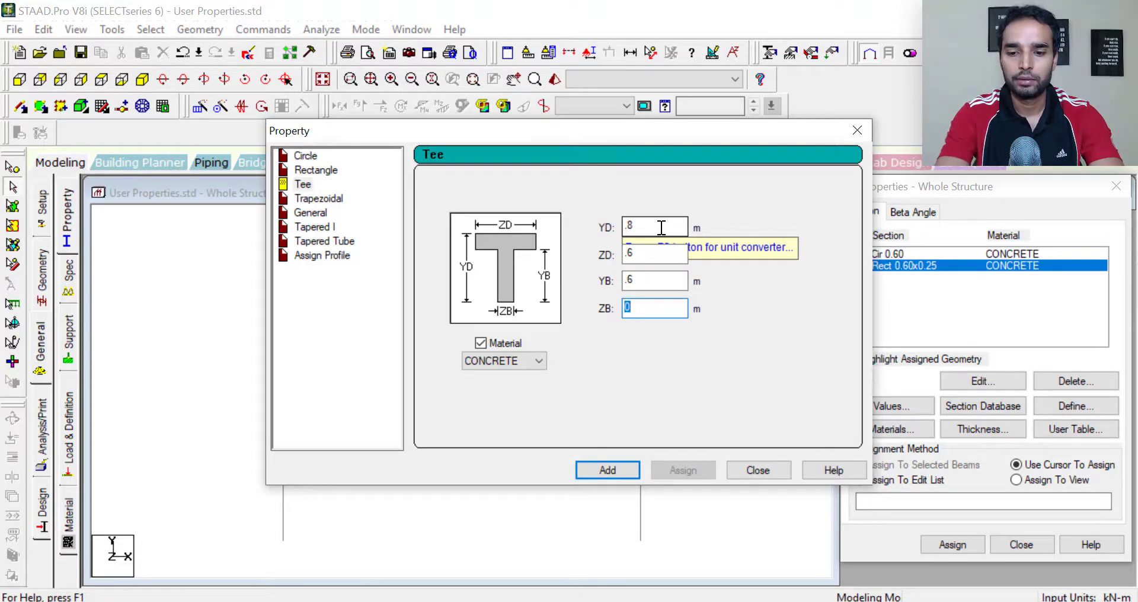
text(.2)
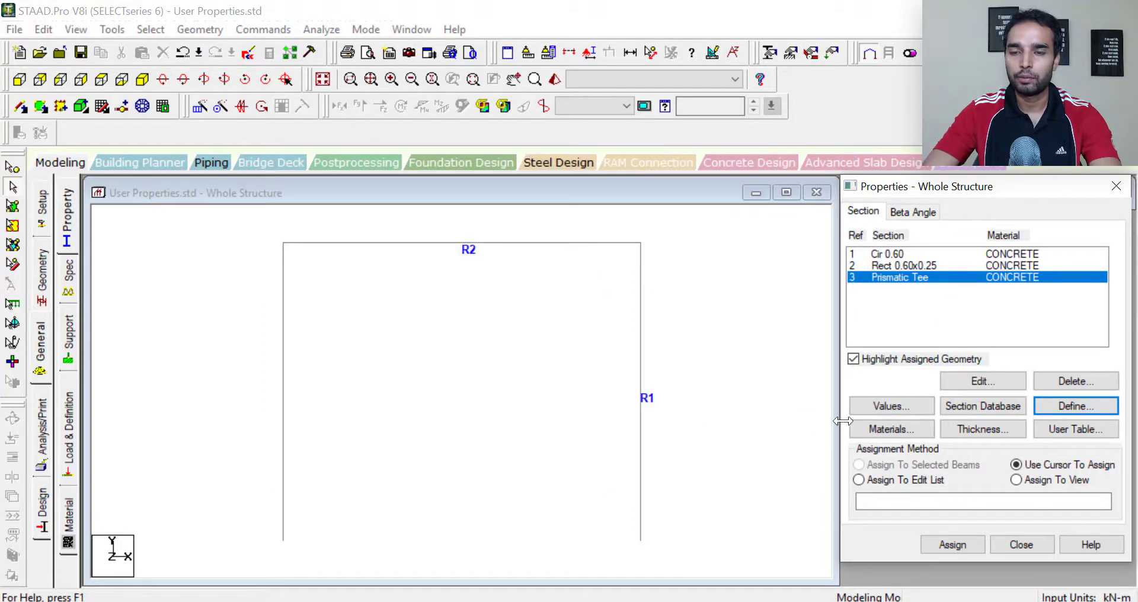
Assign the Prismatic Tee section to the frame's top beam using the cursor, and end the assignment.
click(1087, 409)
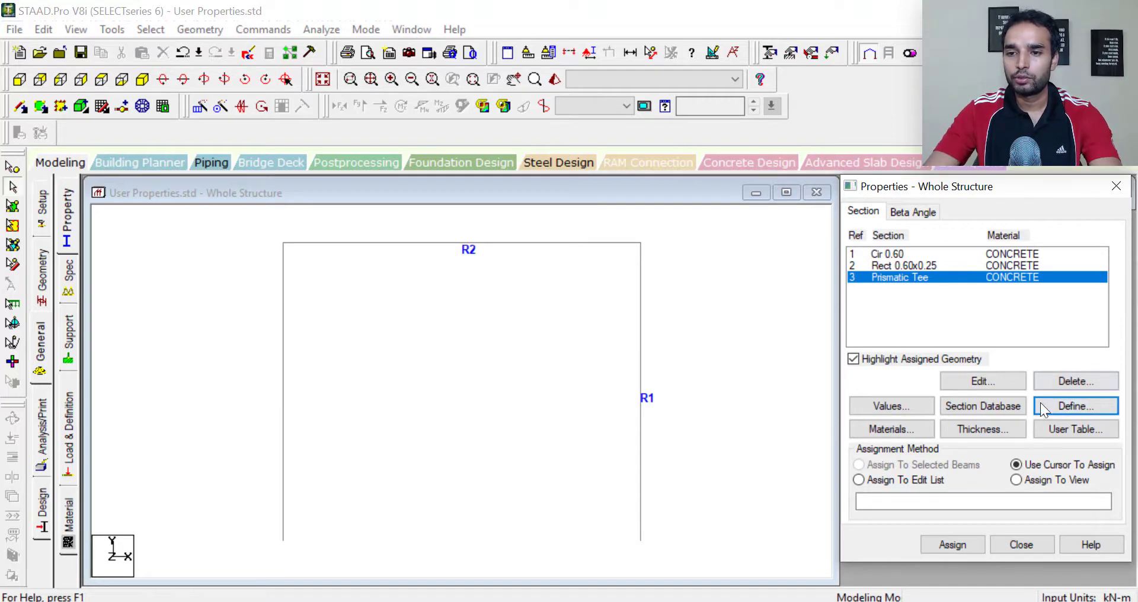
click(952, 544)
click(518, 246)
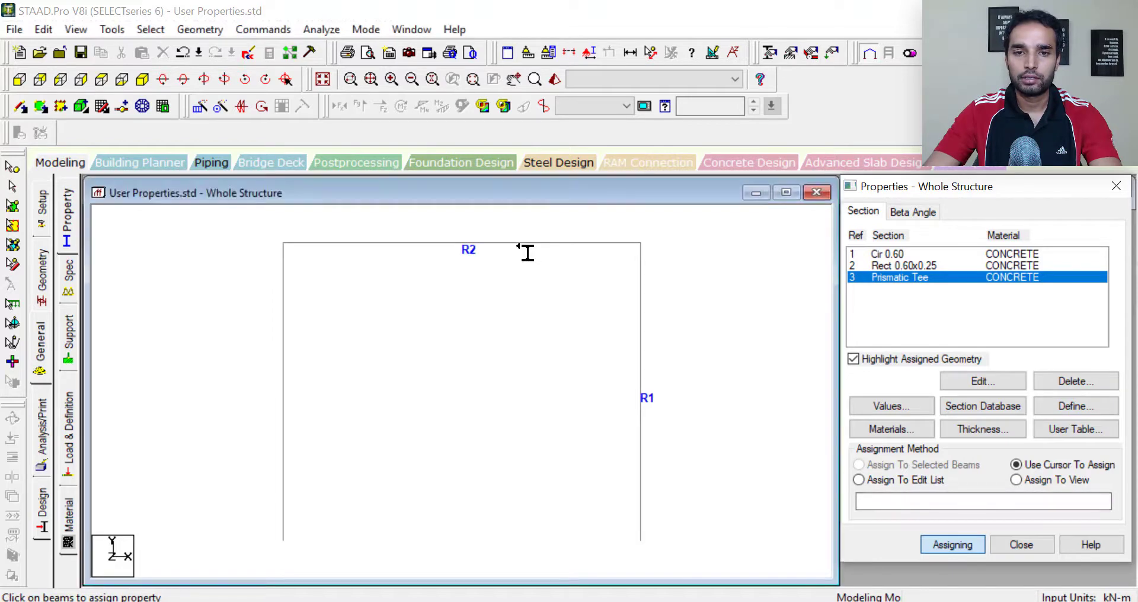
click(968, 548)
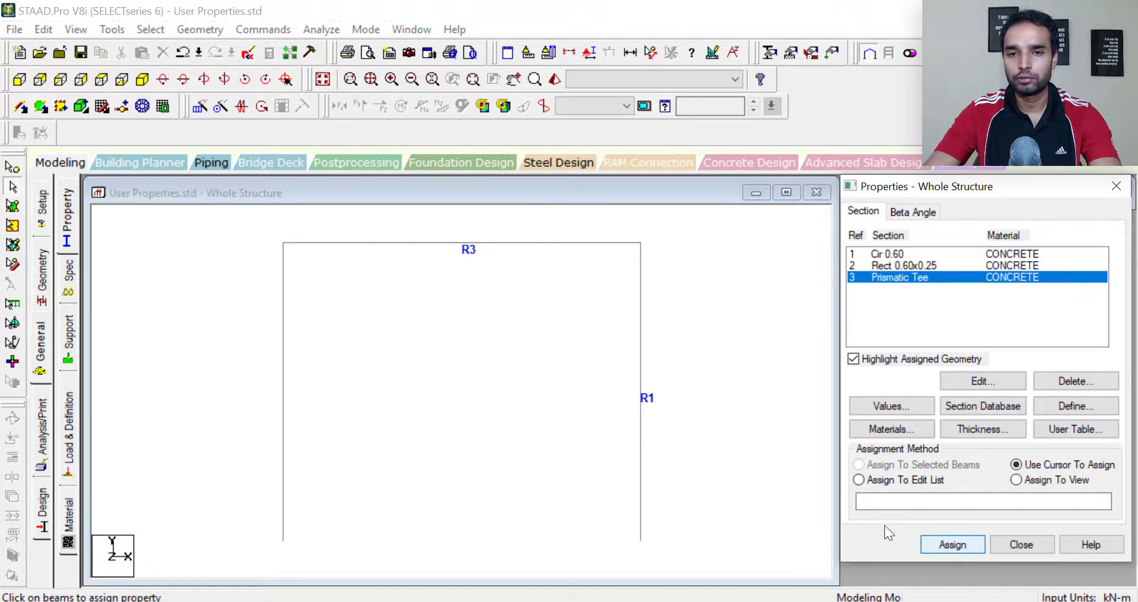
Examine the tee-shaped beam in an enlarged 3D rendered view from several angles.
click(555, 82)
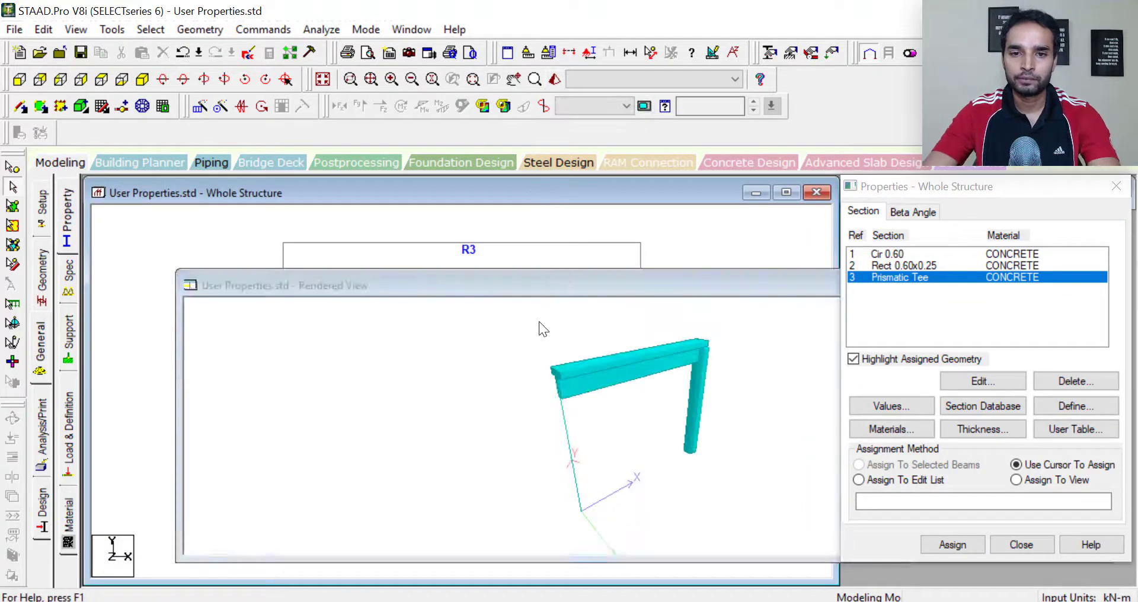
drag(539, 321, 660, 331)
drag(688, 292, 409, 240)
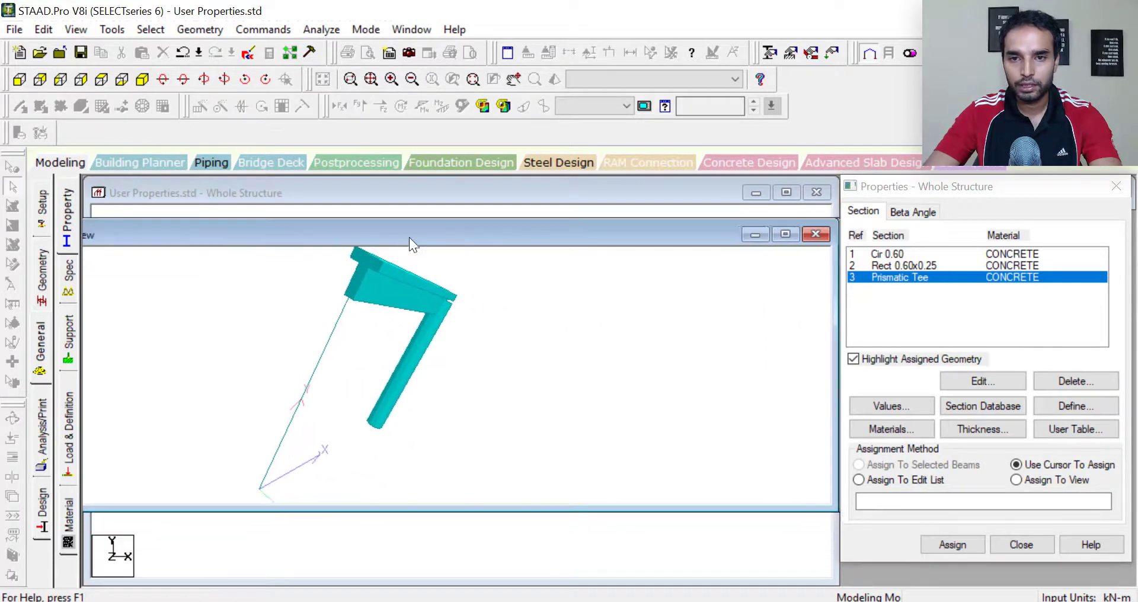
click(781, 235)
drag(589, 313, 733, 287)
Define a Trapezoidal CONCRETE section with YD 0.8 m, ZD 0.5 m and ZB 0.2 m, and add it to the section properties.
click(1075, 407)
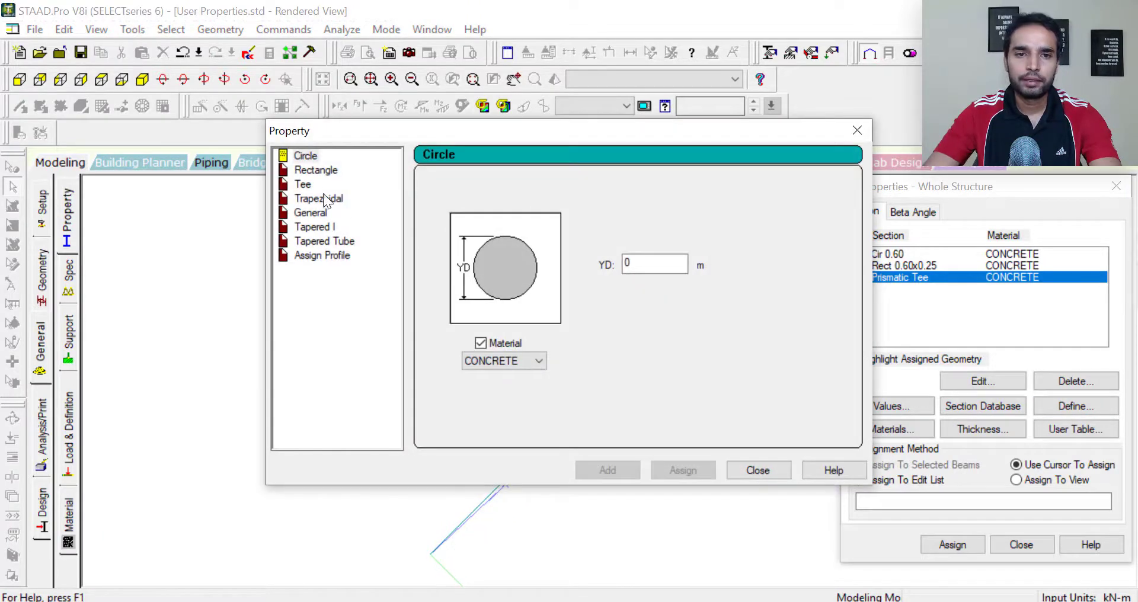
click(318, 198)
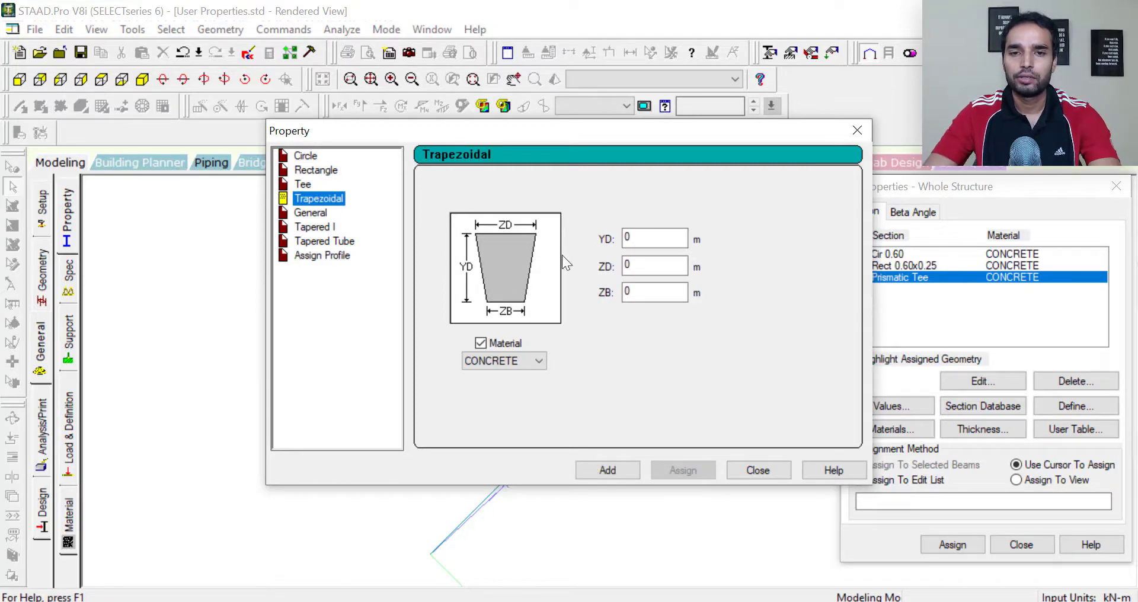
click(646, 239)
drag(645, 239, 621, 240)
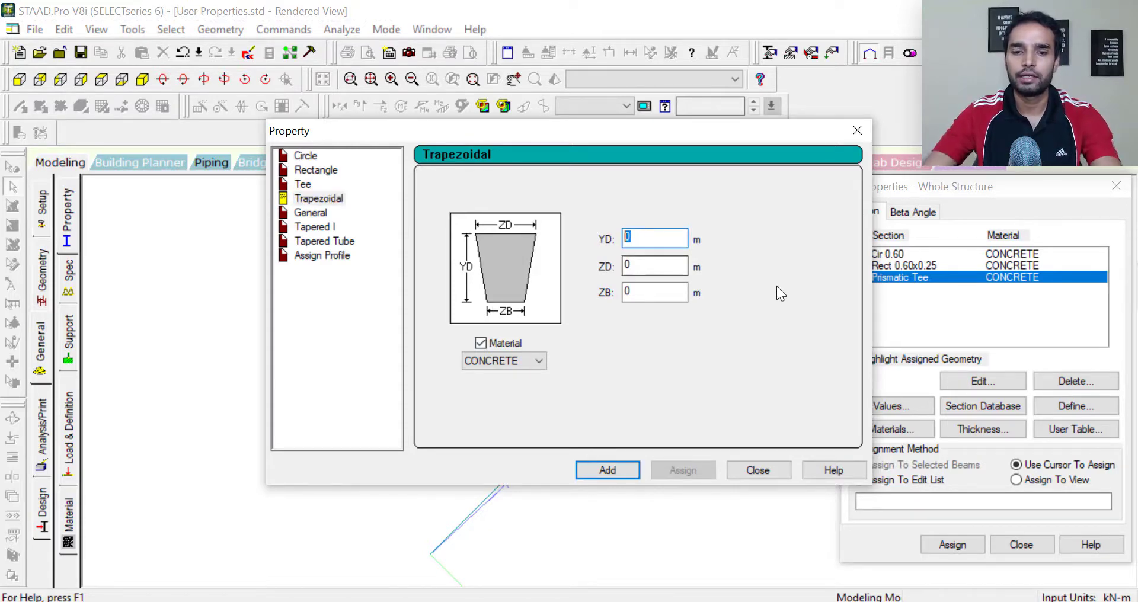
text(.8)
key(Tab)
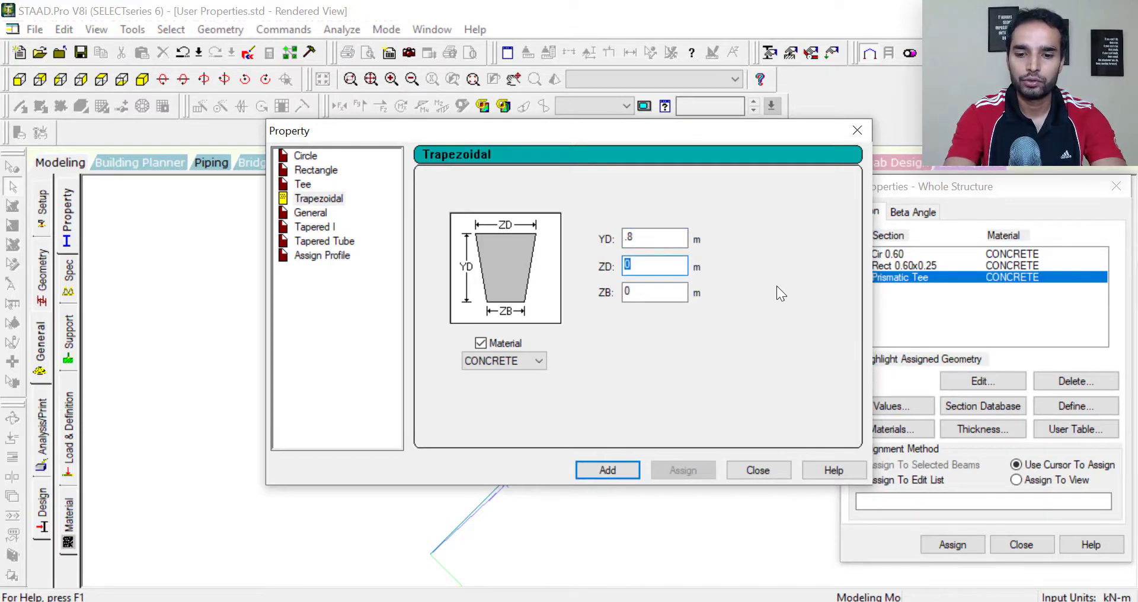
text(.5)
key(Tab)
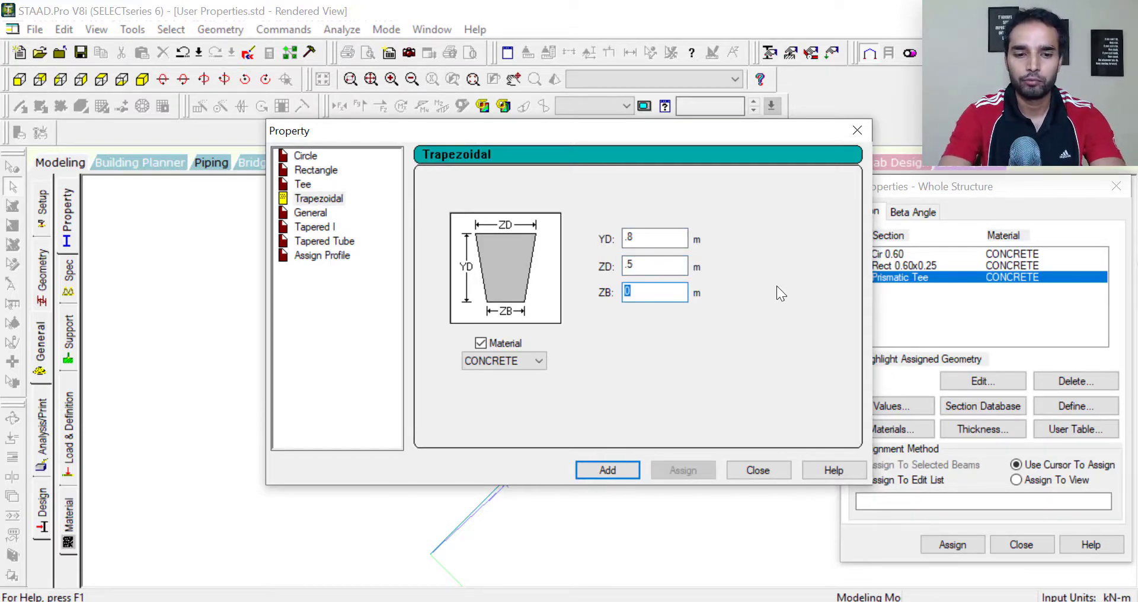
text(.2)
click(620, 469)
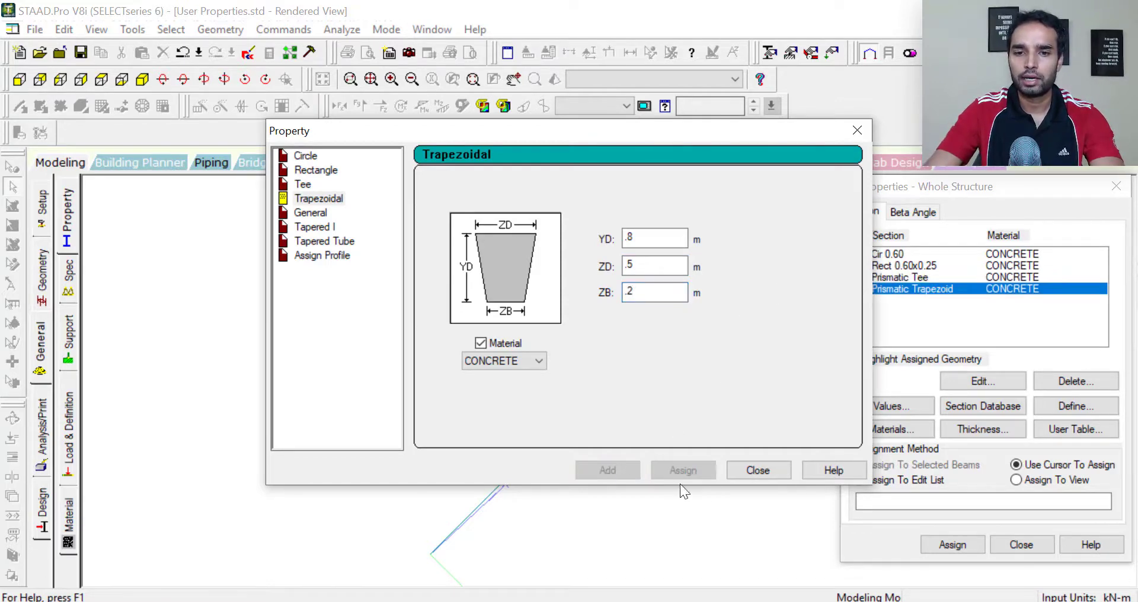
Assign the Prismatic Trapezoid section to the frame's top beam using the cursor.
click(765, 471)
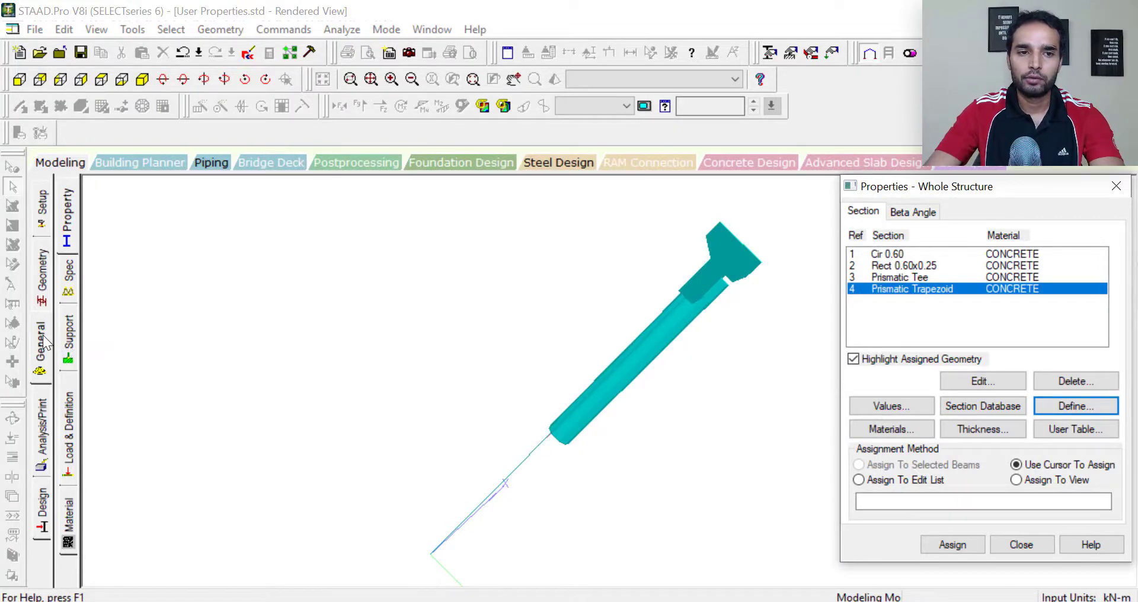
click(68, 215)
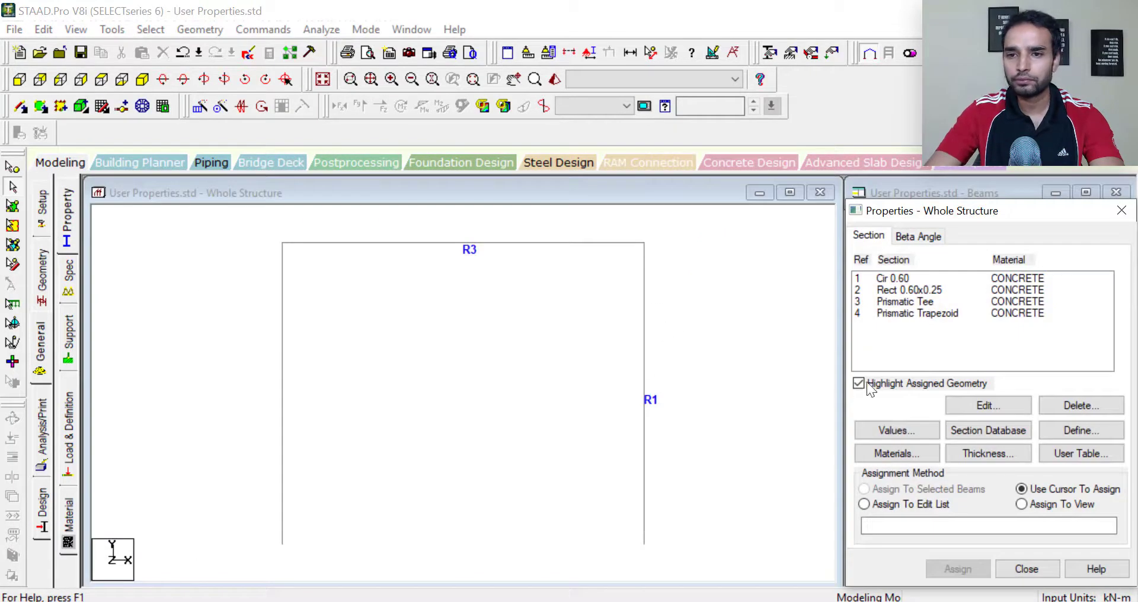
click(955, 313)
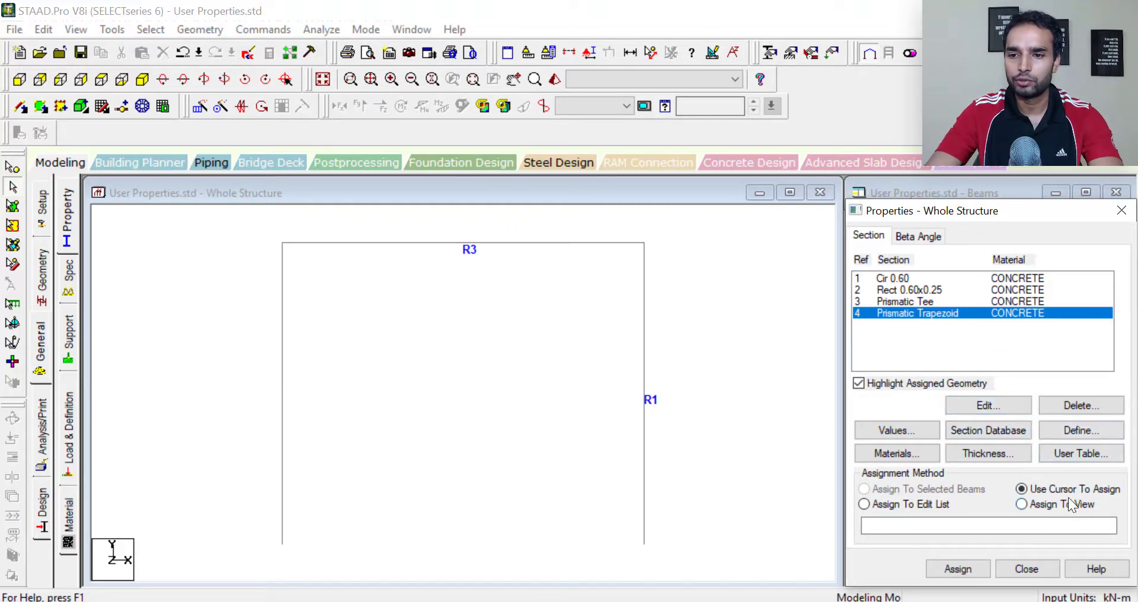
click(972, 573)
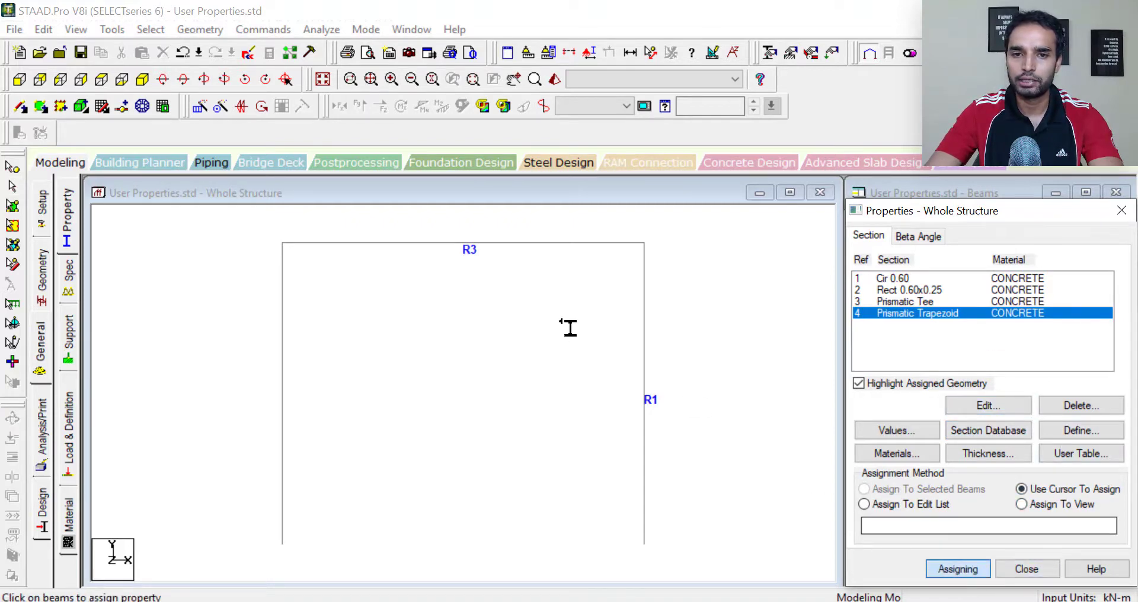
click(503, 244)
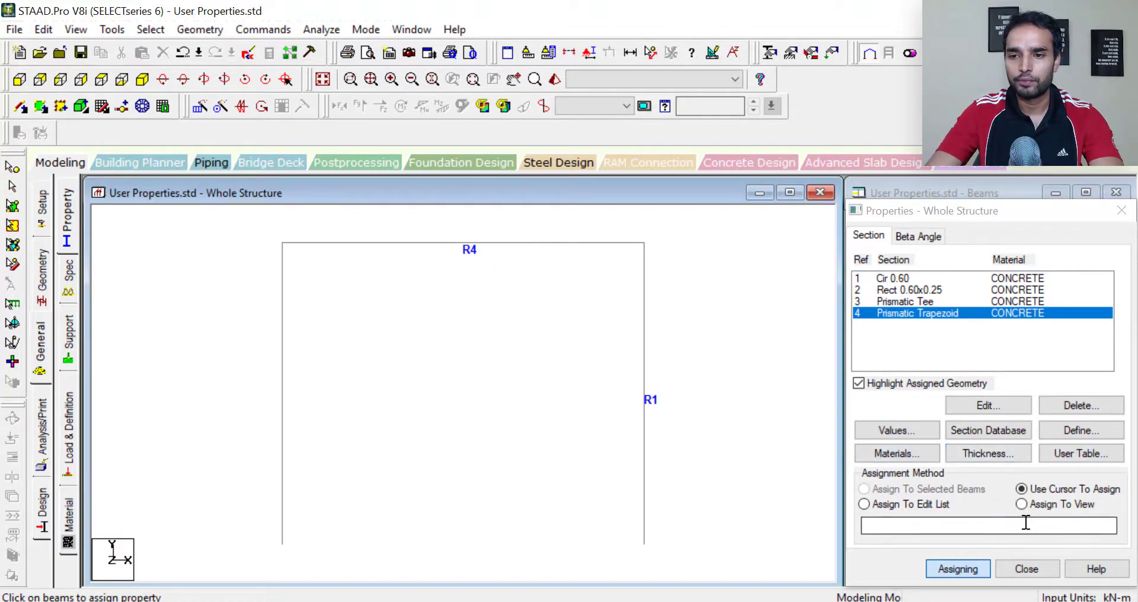
Examine the trapezoidal top beam in a 3D rendered view from another angle.
click(555, 80)
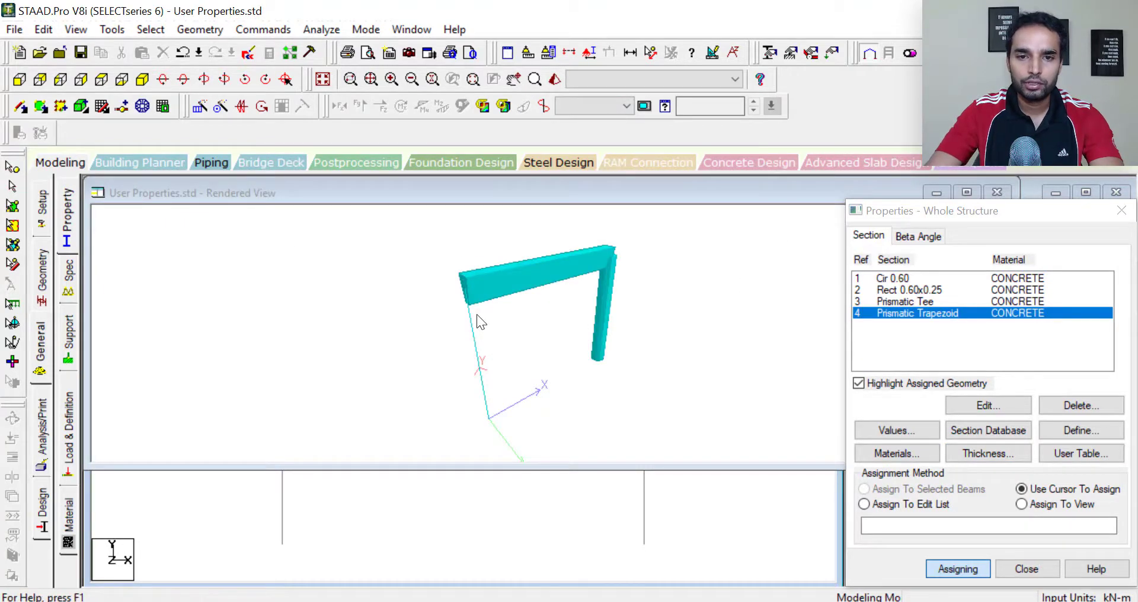
drag(741, 278, 634, 314)
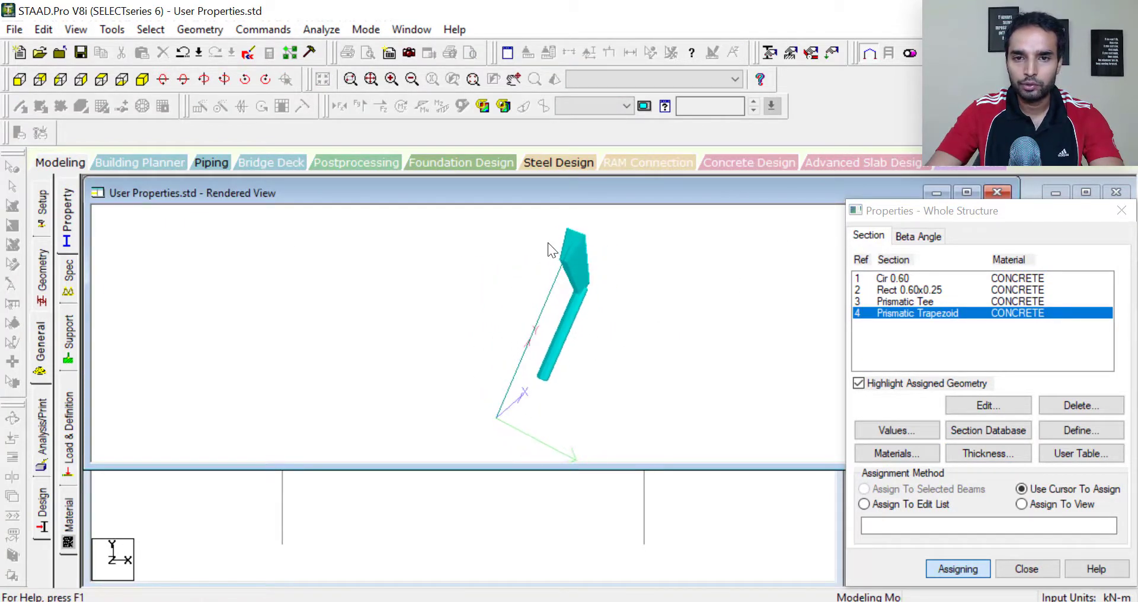
click(998, 193)
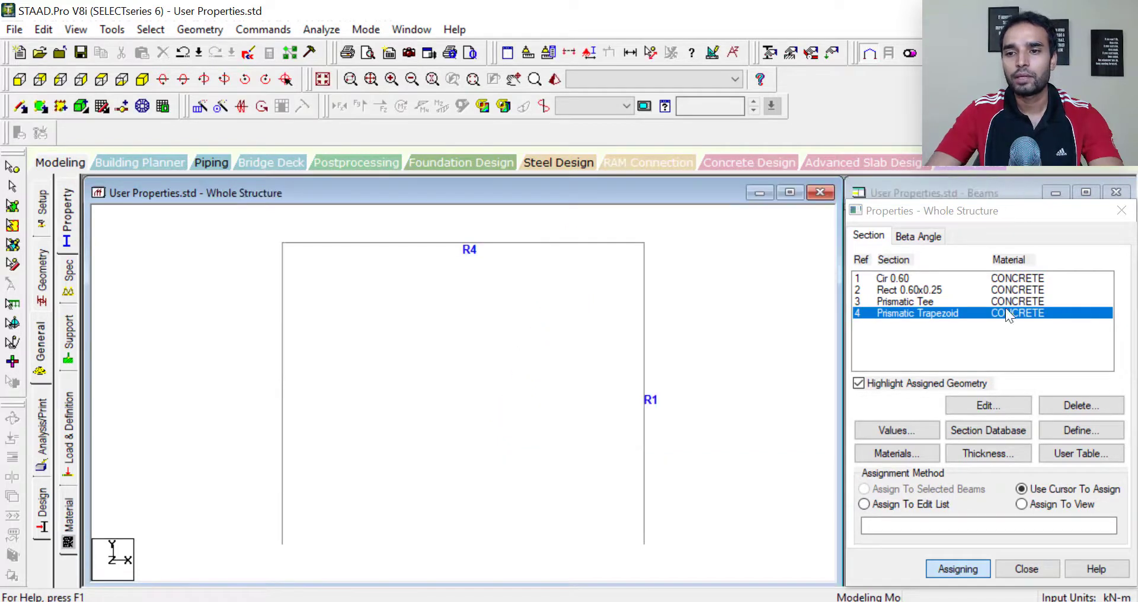
Begin a Tapered I STEEL section with start-node depth 0.6 m, web thickness 0.1 m and end-node depth 0.9 m.
click(988, 406)
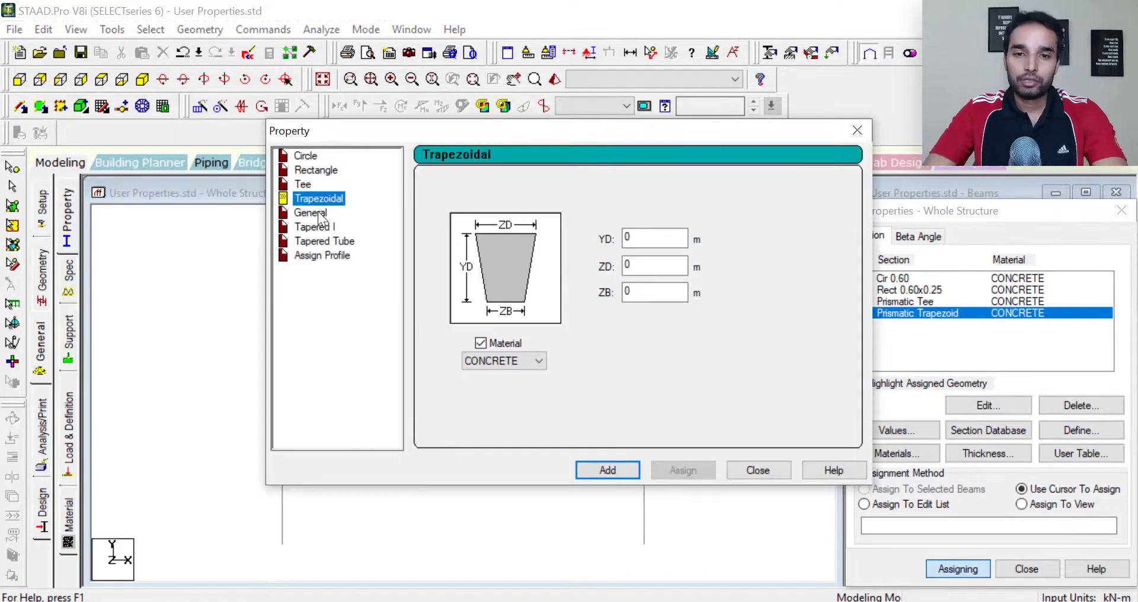
click(319, 213)
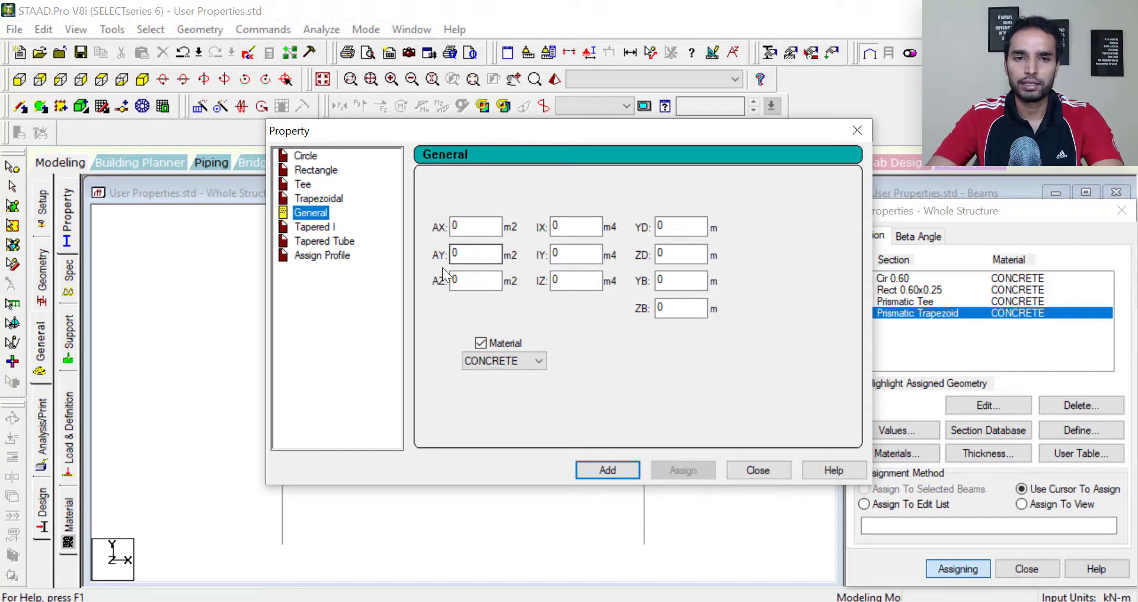
click(328, 229)
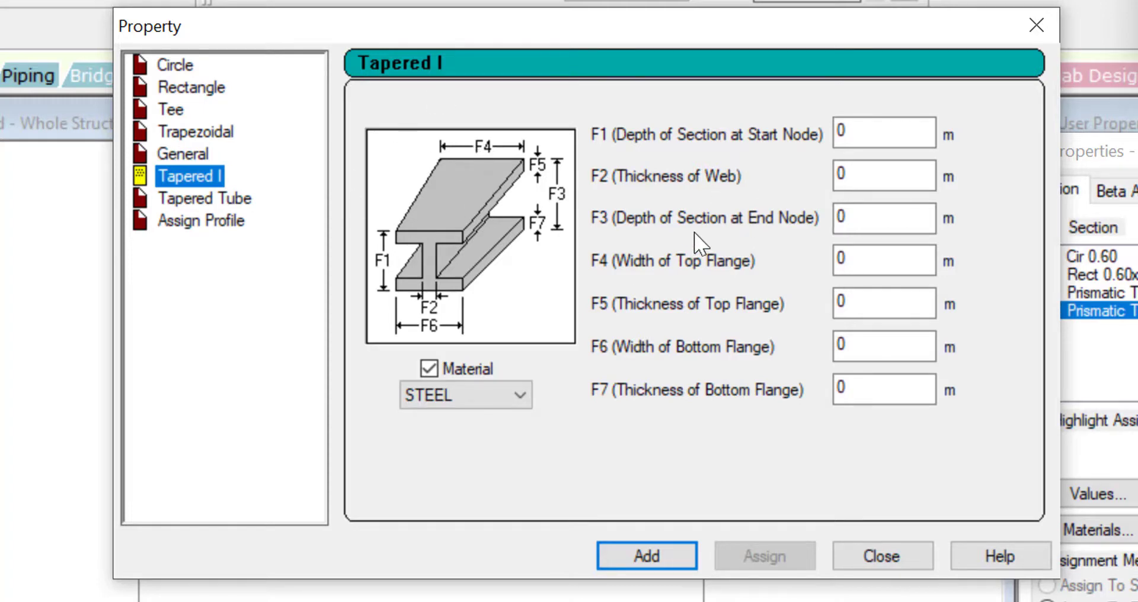
click(885, 132)
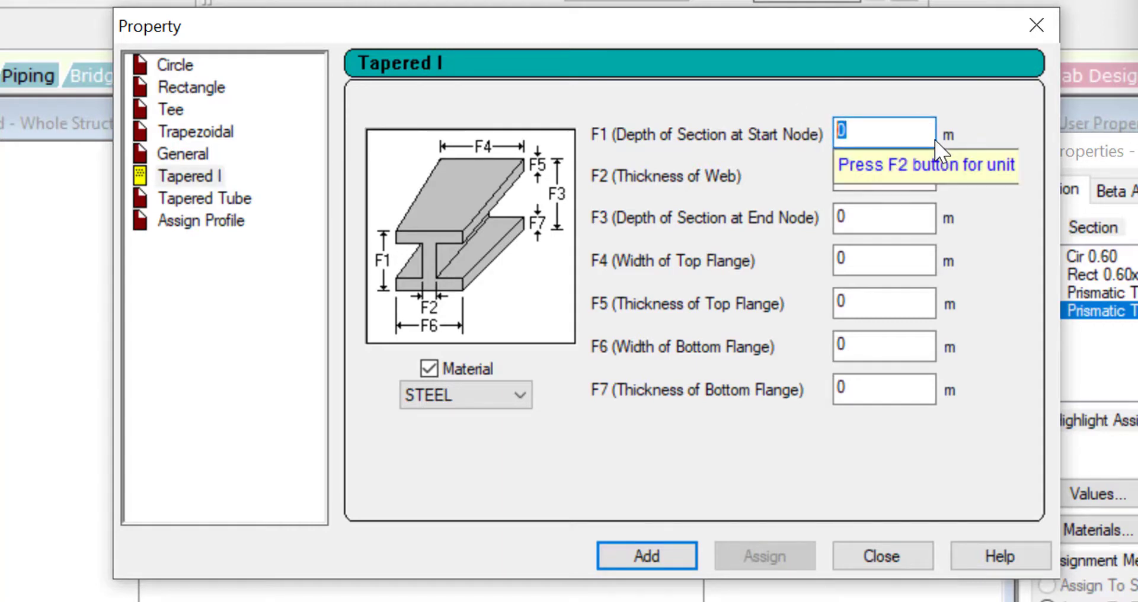
text(.6)
key(Tab)
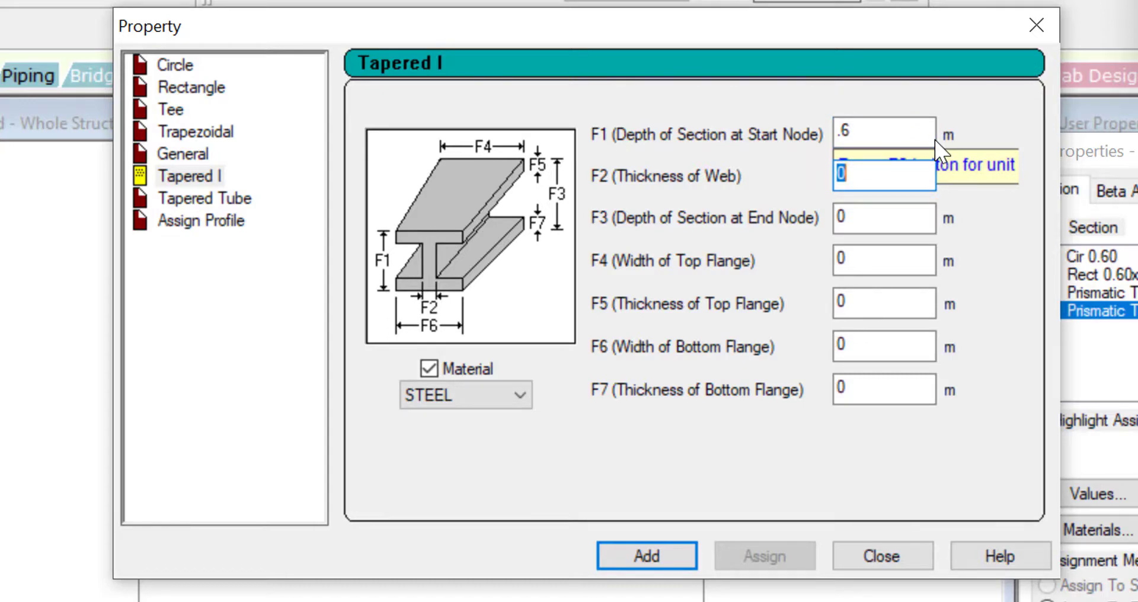
text(.1)
key(Tab)
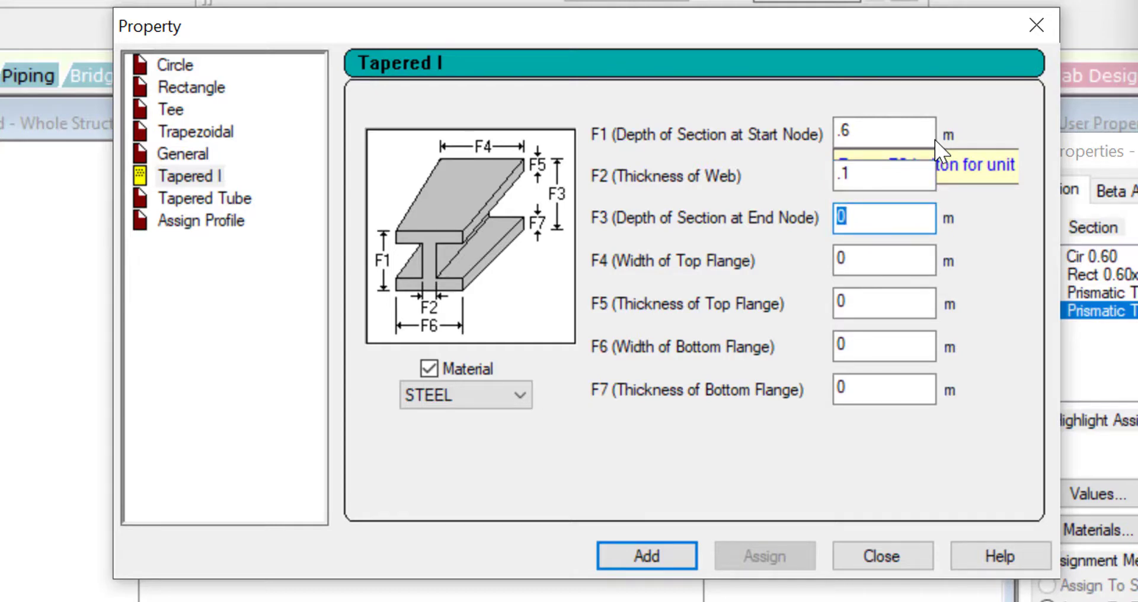
key(BackSpace)
text(.9)
key(Tab)
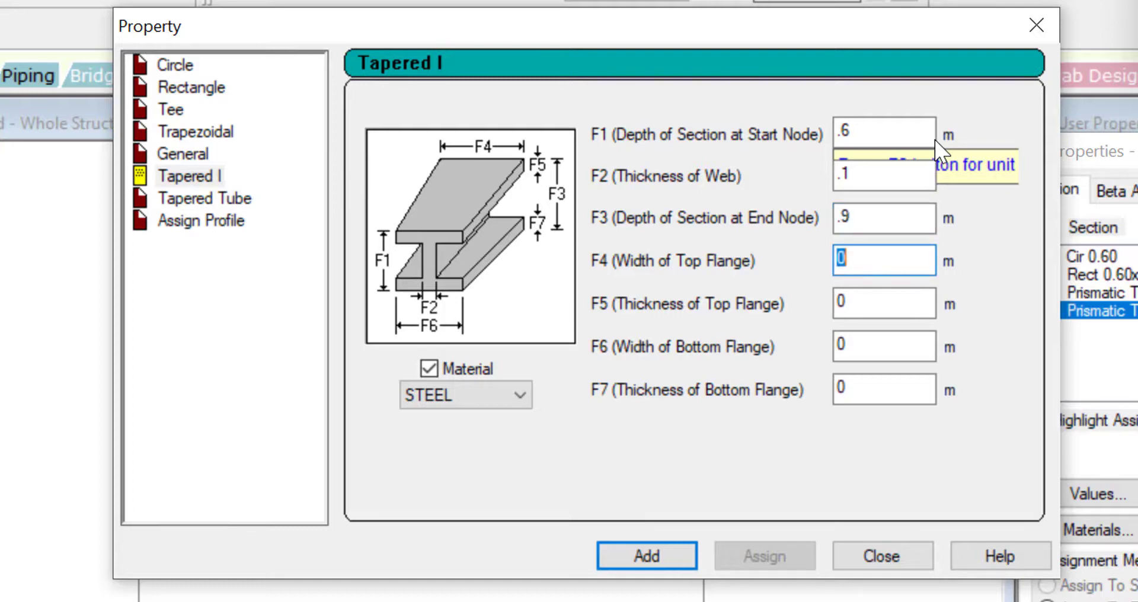
Make the Tapered I top flange 0.4 m wide and 0.1 m thick, the bottom flange 0.3 m by 0.1 m, and add the section.
key(BackSpace)
text(.4)
key(Tab)
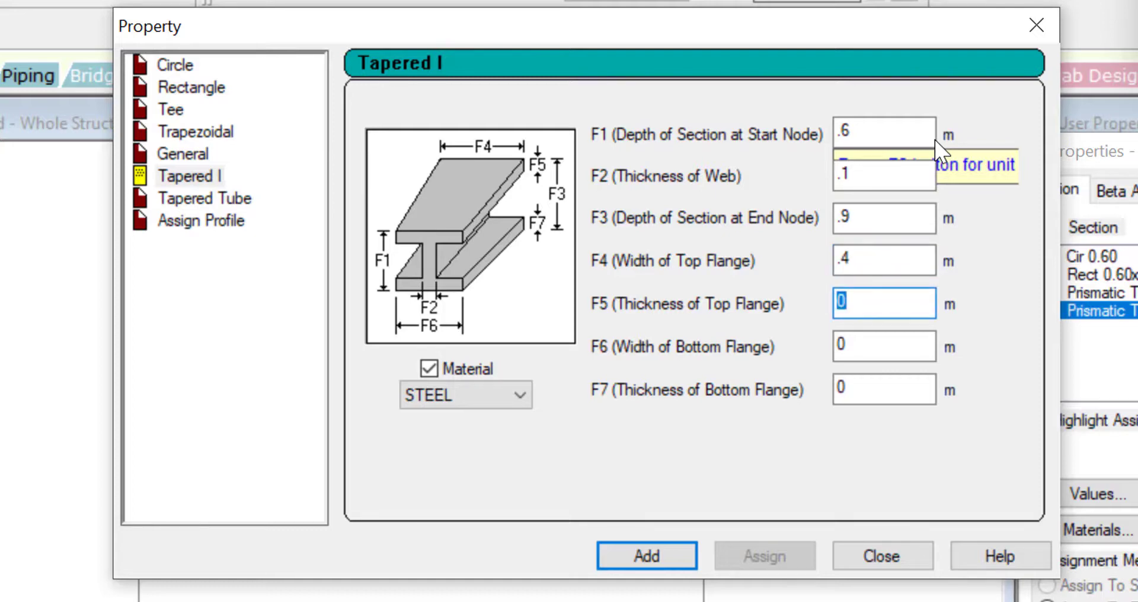
text(.1)
key(Tab)
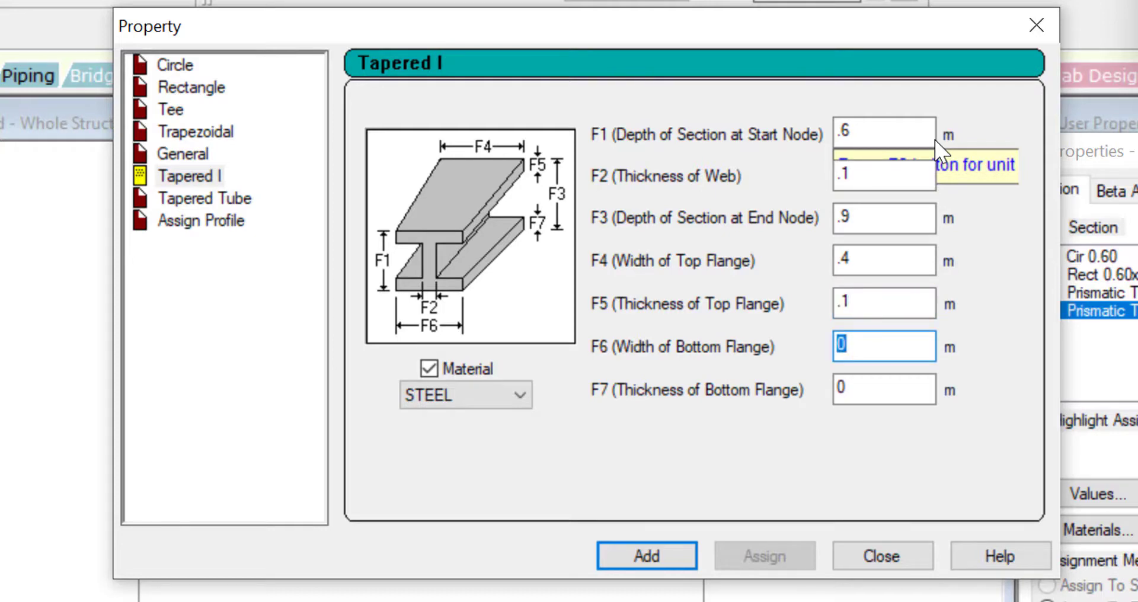
text(.3)
key(Tab)
text(.1)
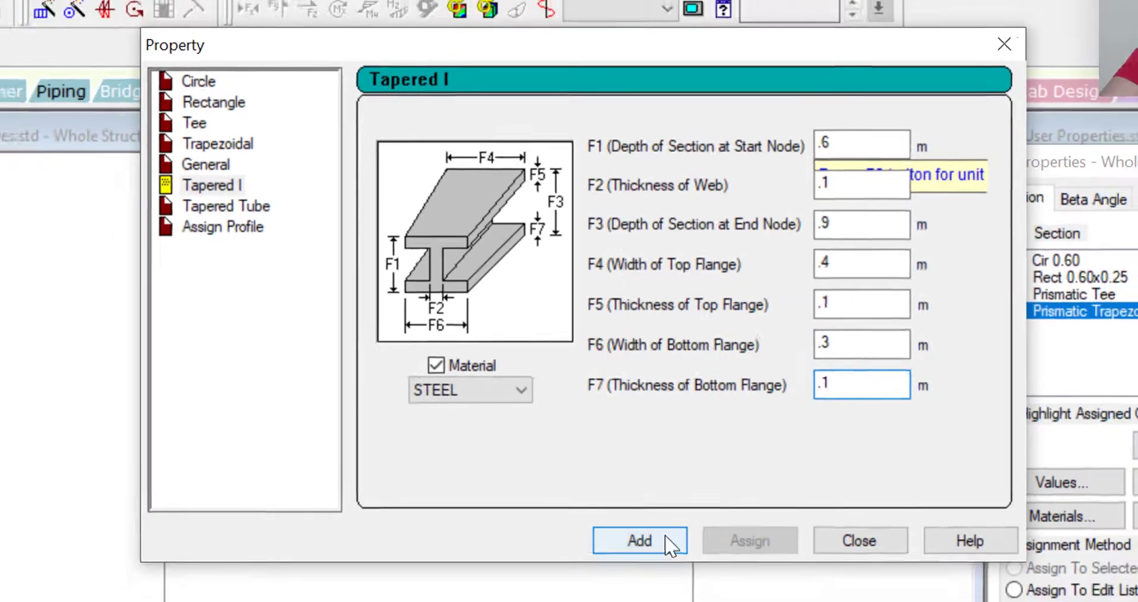
click(670, 545)
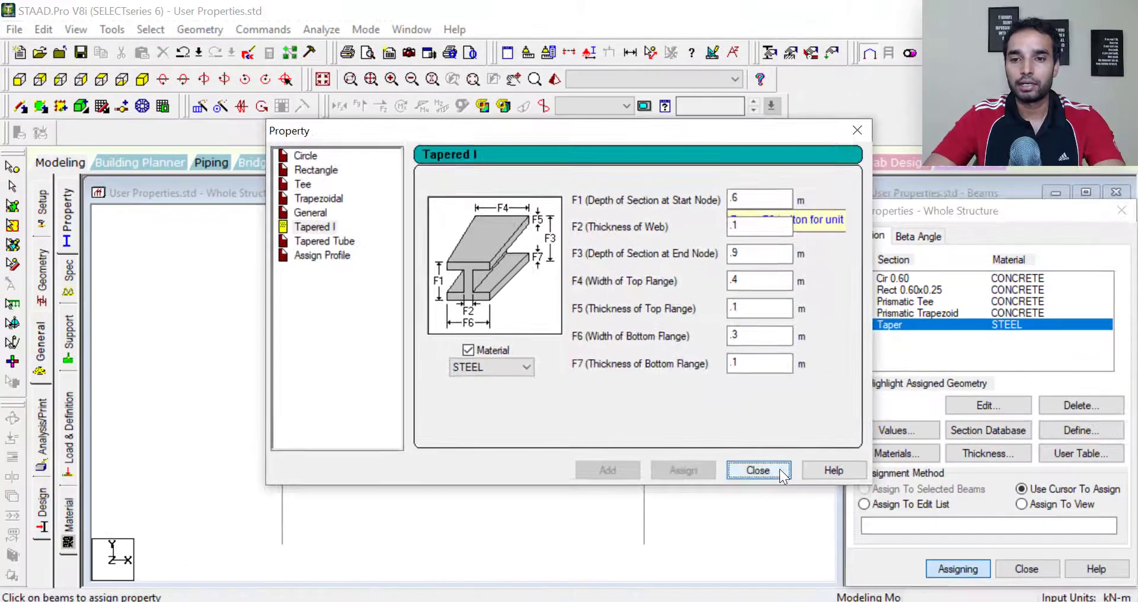
click(877, 537)
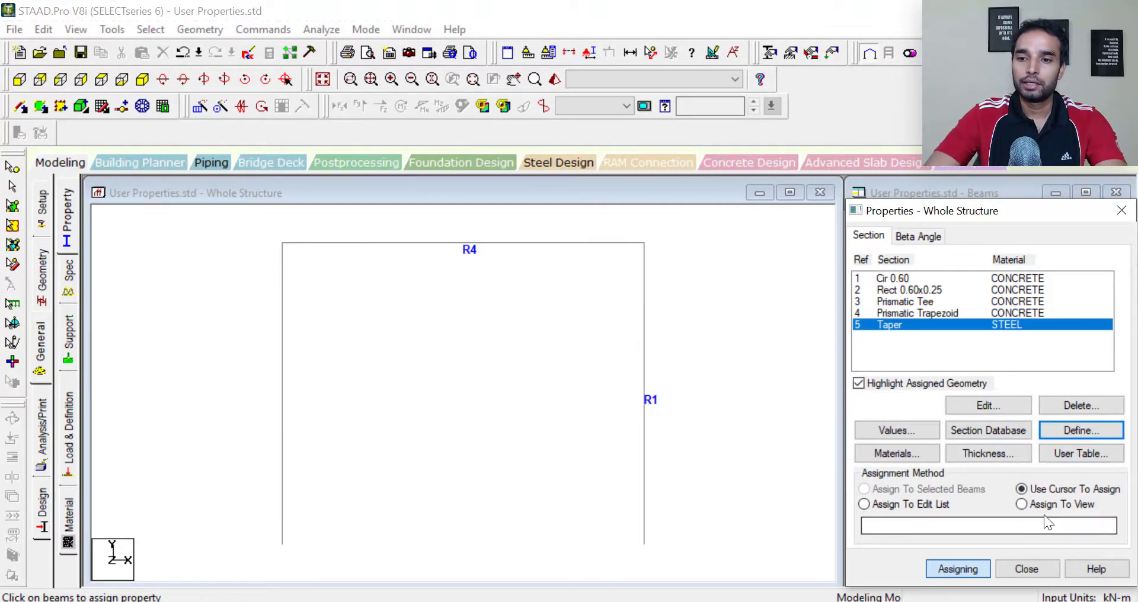
Assign the Taper section to the frame's left column using the cursor, and end the assignment.
click(958, 569)
click(958, 569)
click(285, 392)
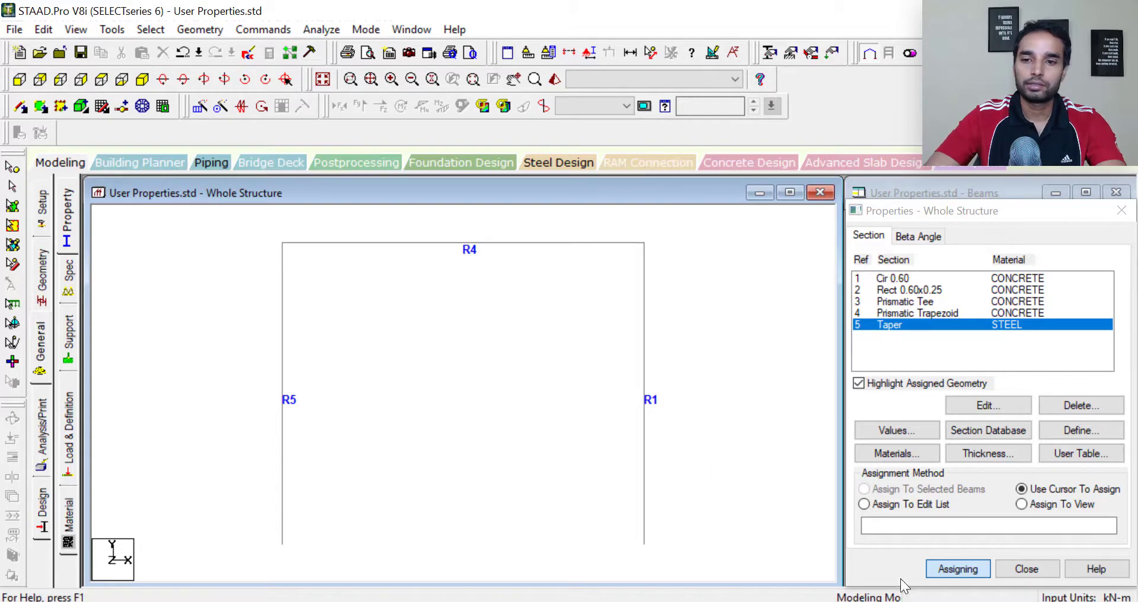
click(958, 569)
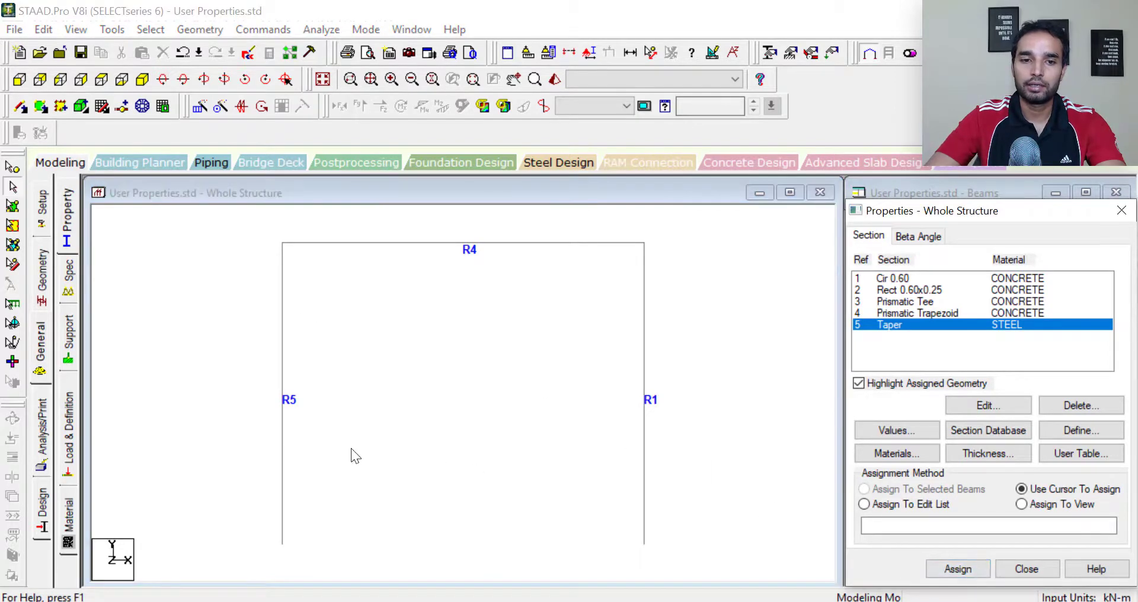
Select the left column and examine its tapered I-shape alone in a 3D rendered view from several angles.
drag(317, 528, 210, 388)
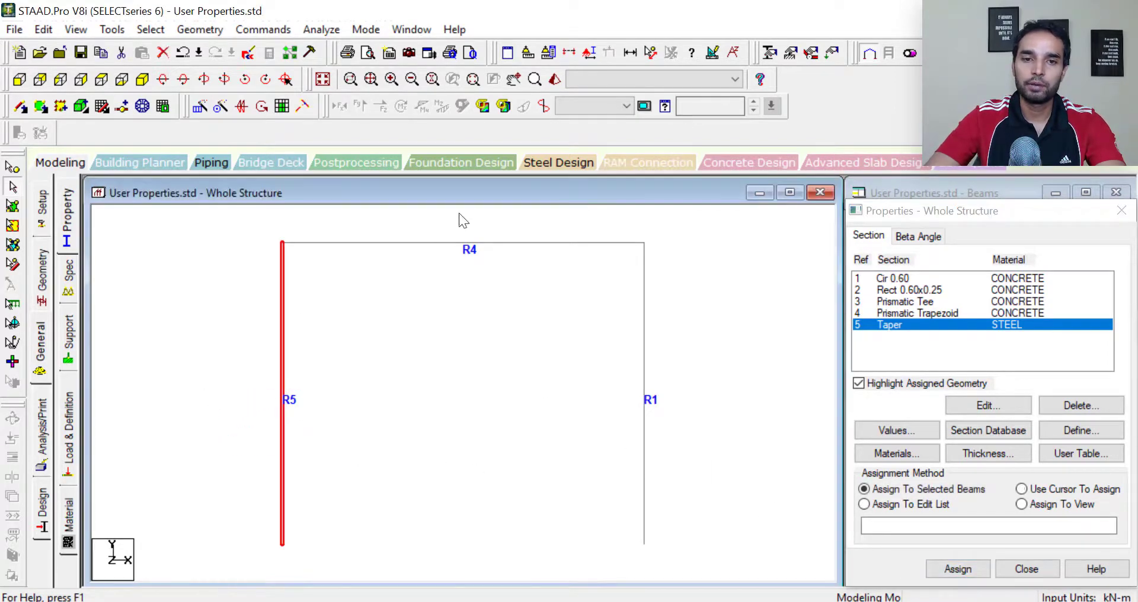
click(555, 80)
drag(584, 306, 437, 346)
drag(764, 396, 721, 332)
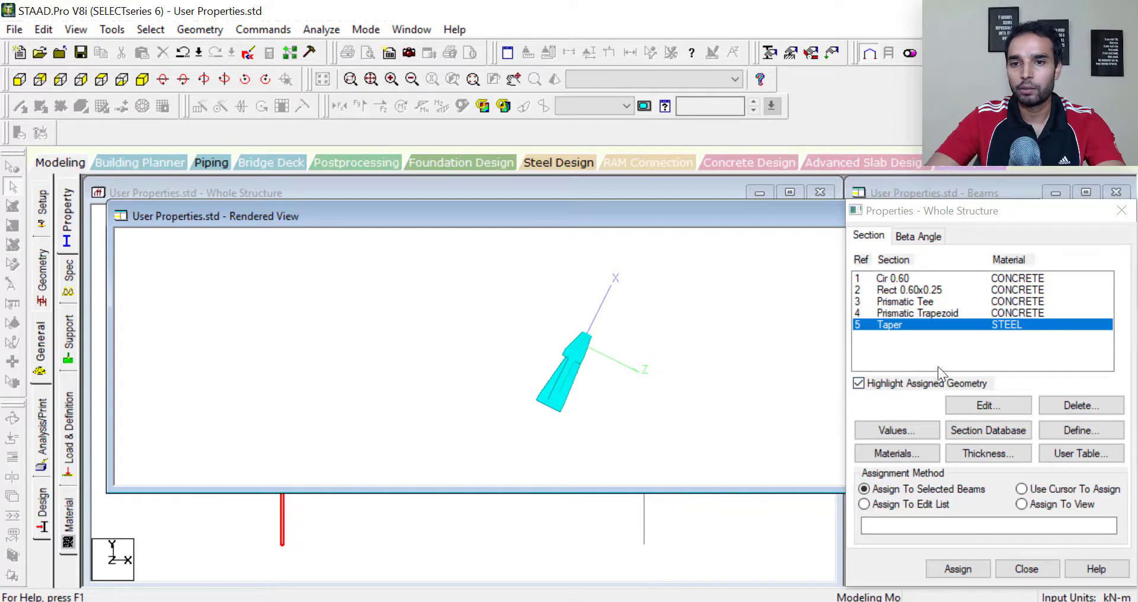
drag(805, 228, 491, 178)
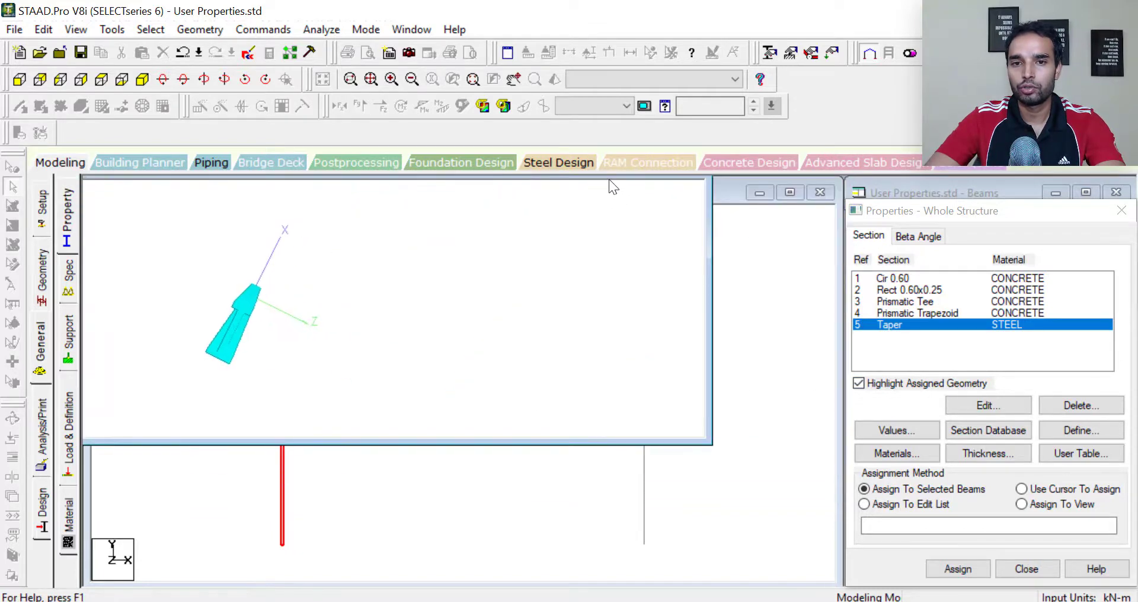
click(652, 177)
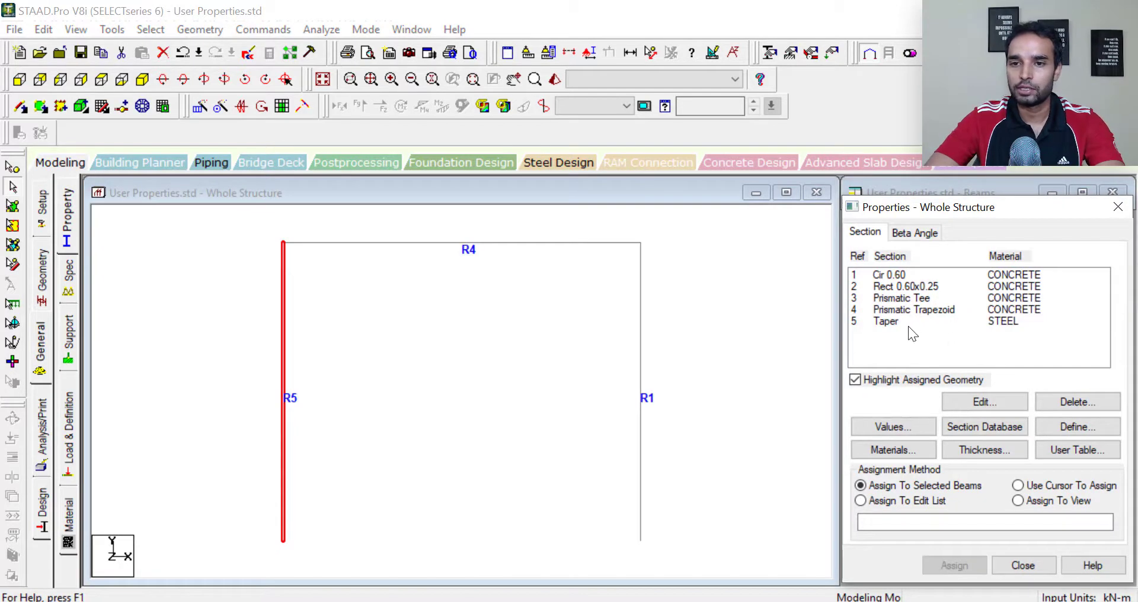
Set the Taper section's depth at the end node (F3) to 3 m and apply the change.
double_click(883, 323)
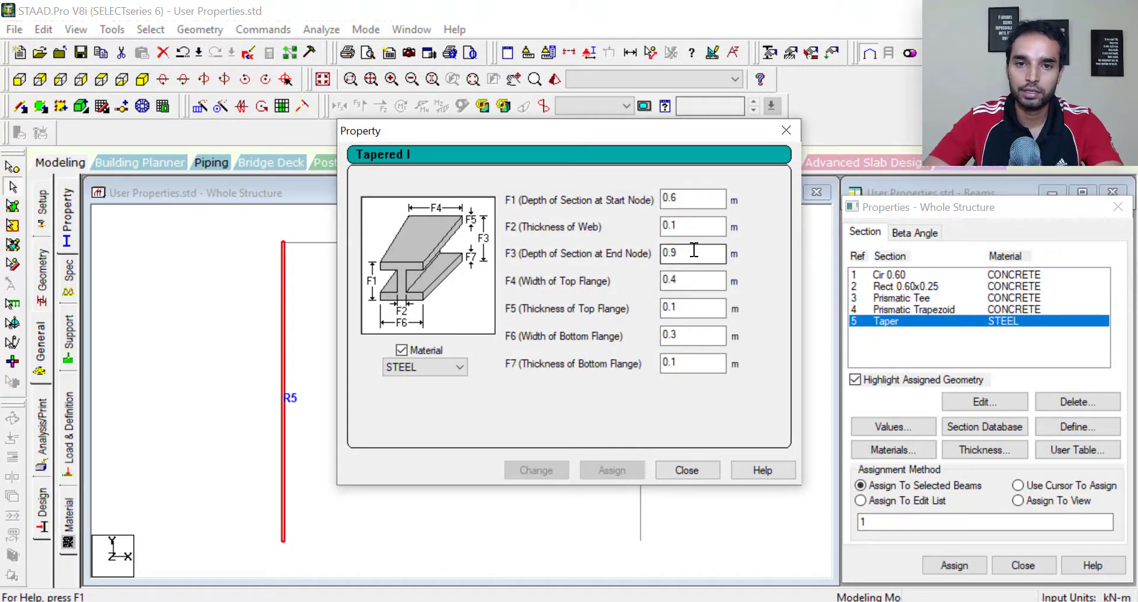
drag(695, 250, 622, 258)
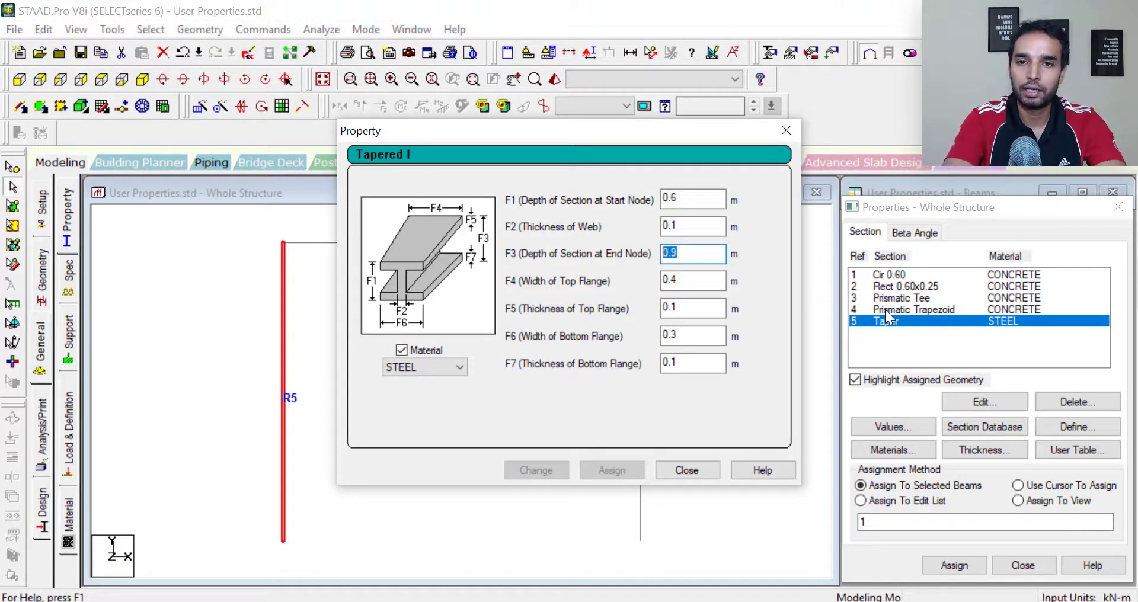
text(3)
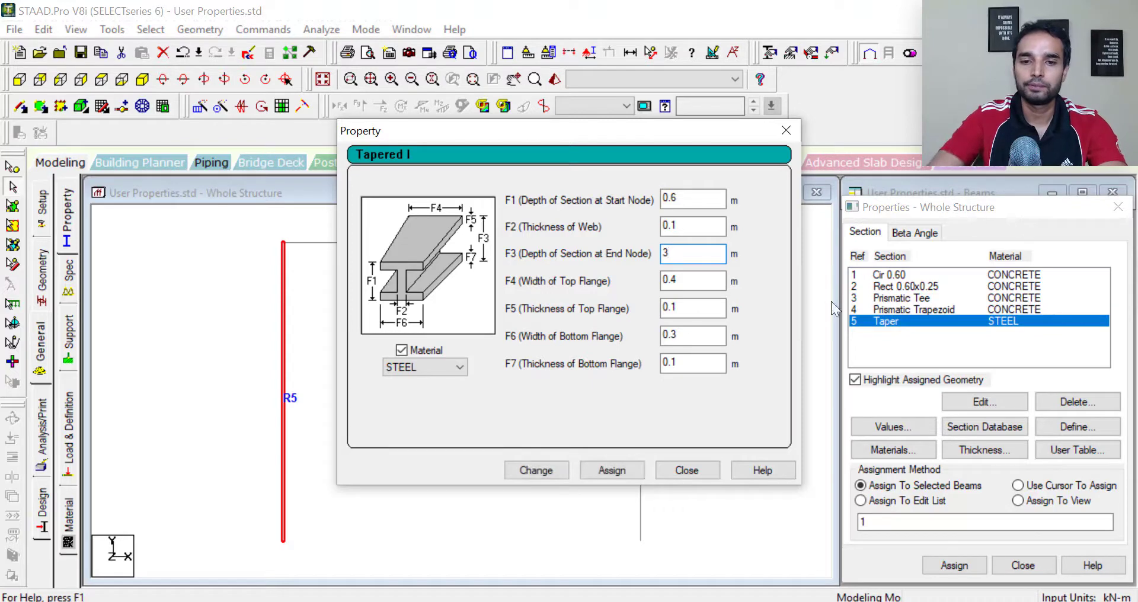
click(535, 469)
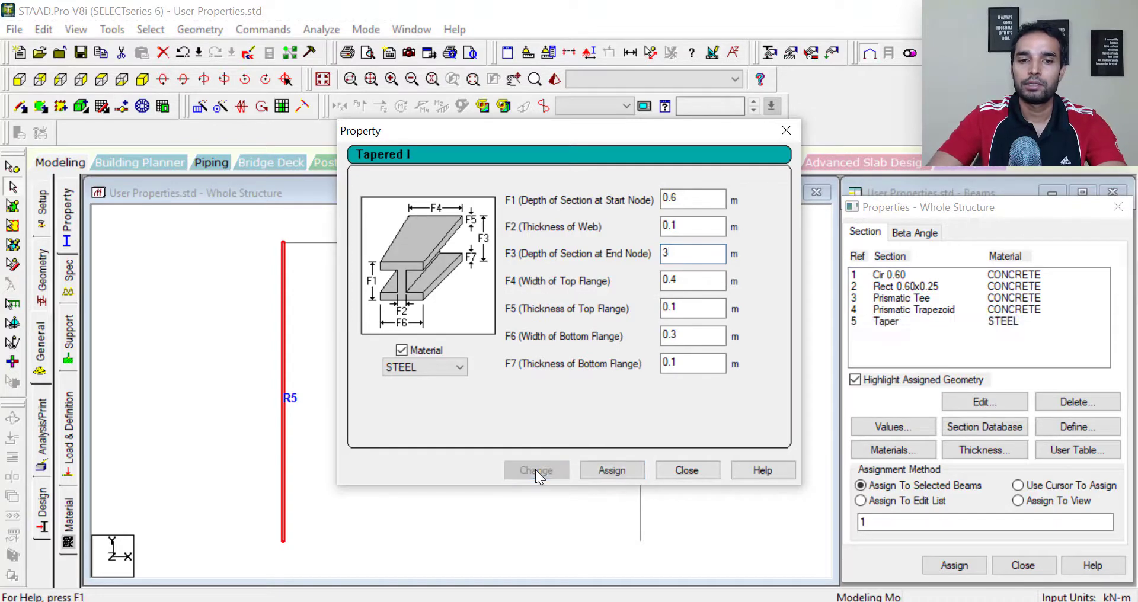
click(688, 470)
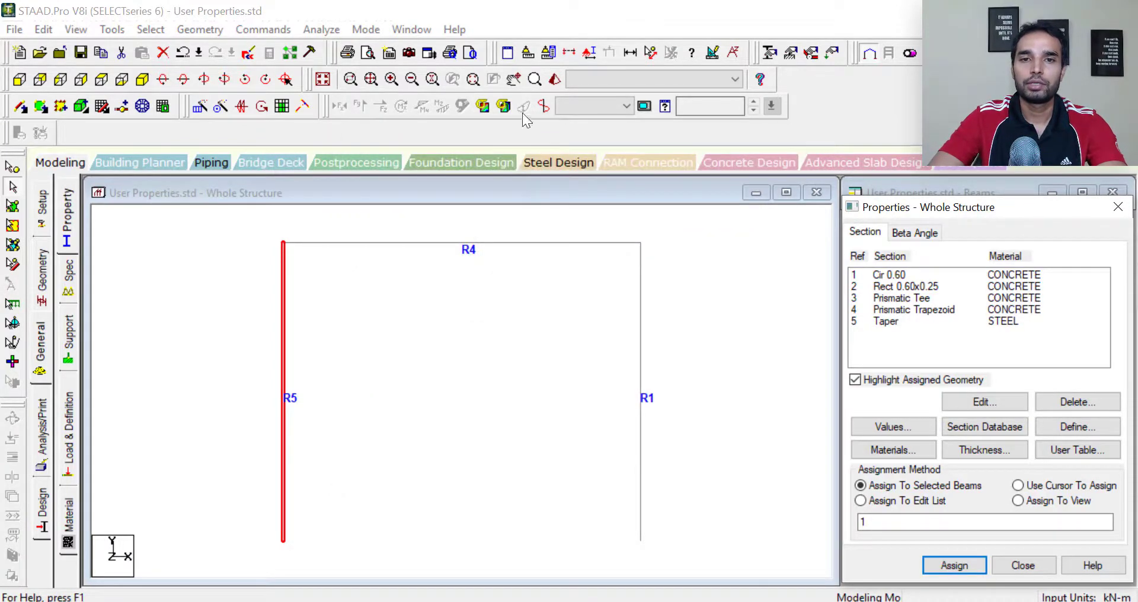
Examine the modified tapered left column in a 3D rendered view, and clear its selection.
click(555, 80)
drag(634, 372, 776, 418)
click(776, 263)
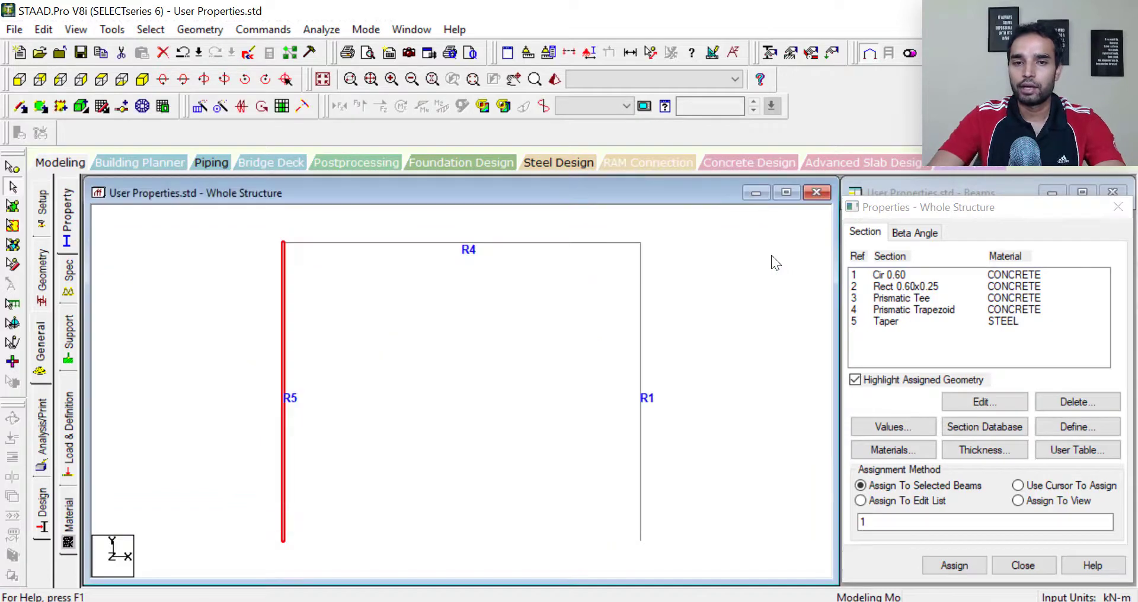
click(751, 420)
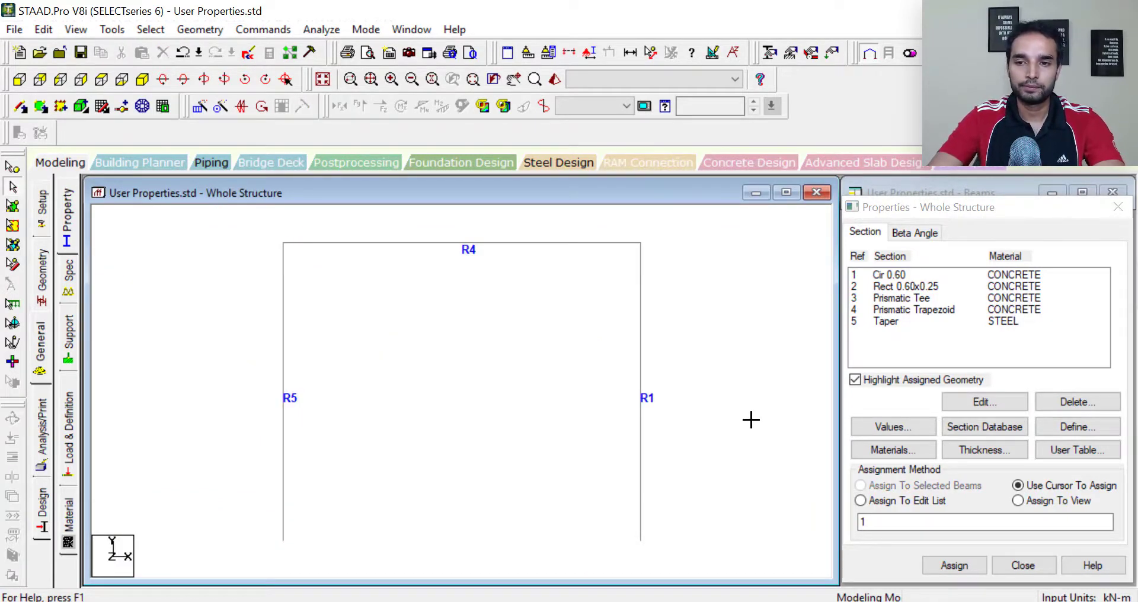
Begin defining a tapered tube section, preview the Square section type, and set the type back to Round.
click(1077, 427)
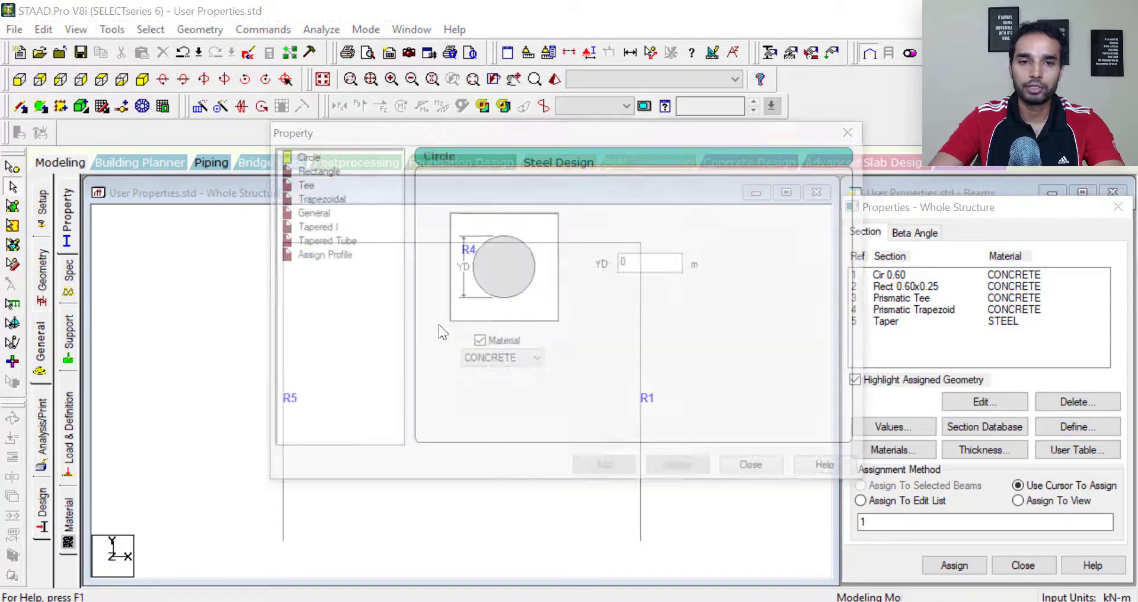
click(332, 243)
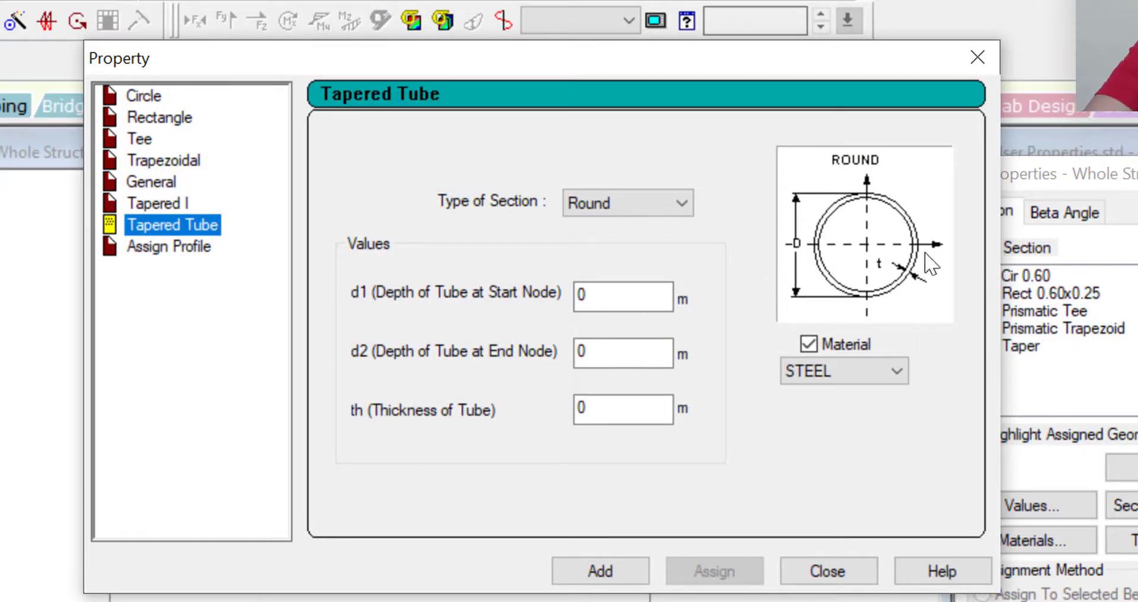
click(678, 203)
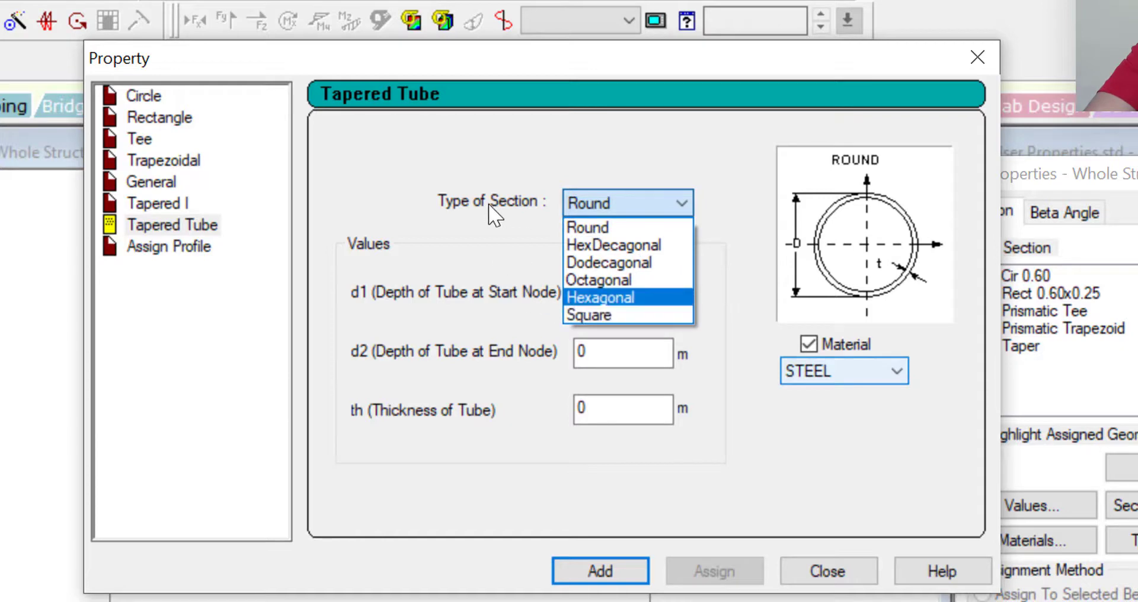
click(627, 316)
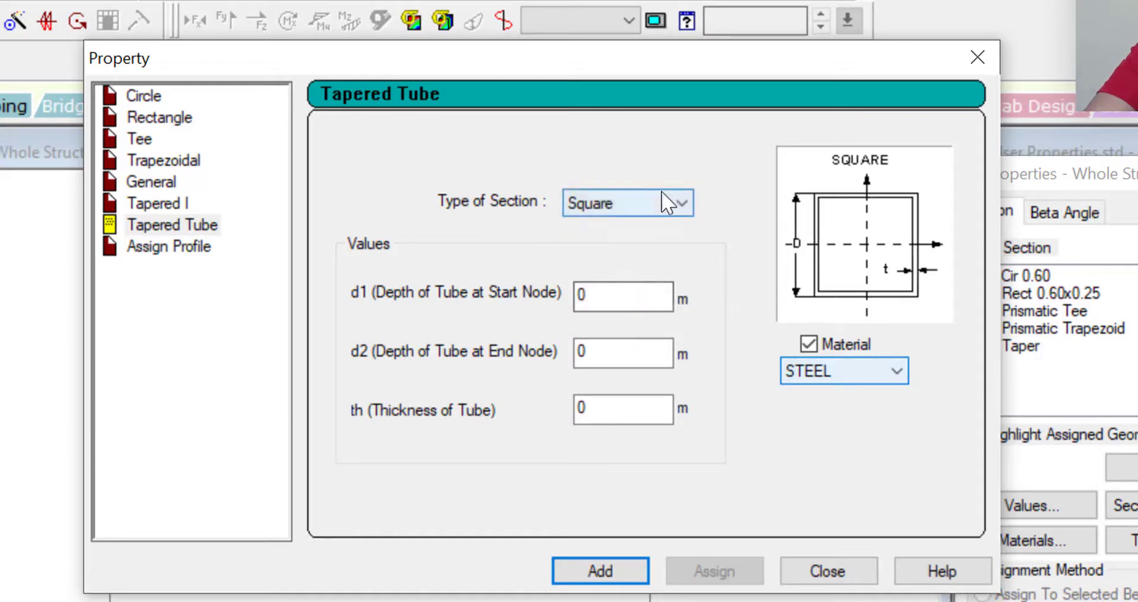
click(665, 206)
click(666, 231)
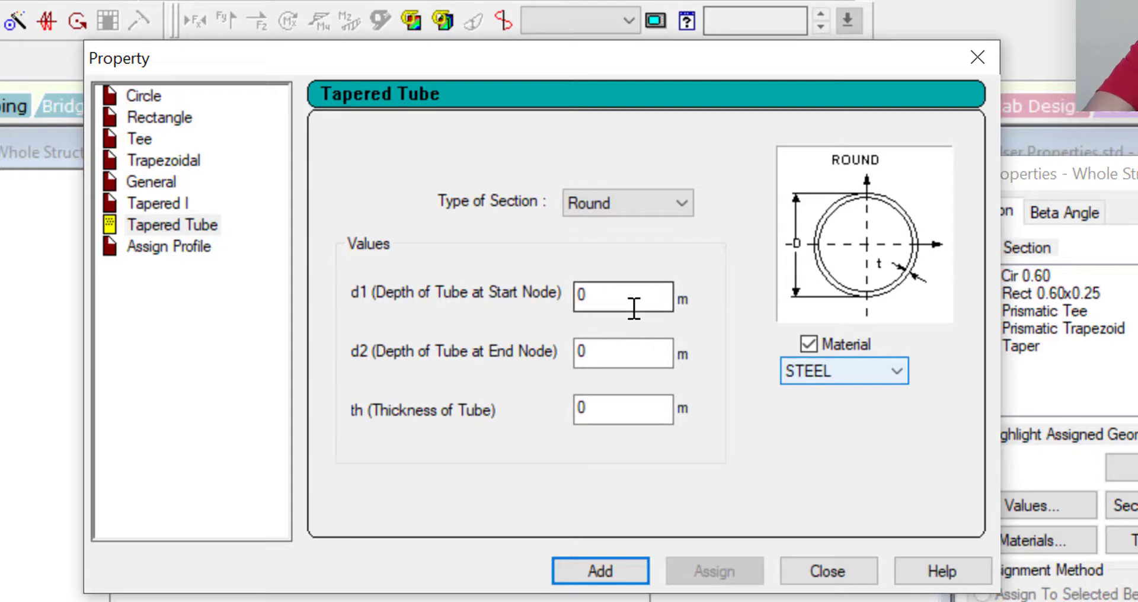
Add the round steel tapered tube with 0.5 m start depth, 2 m end depth and 0.1 m thickness, and finish defining sections.
double_click(632, 309)
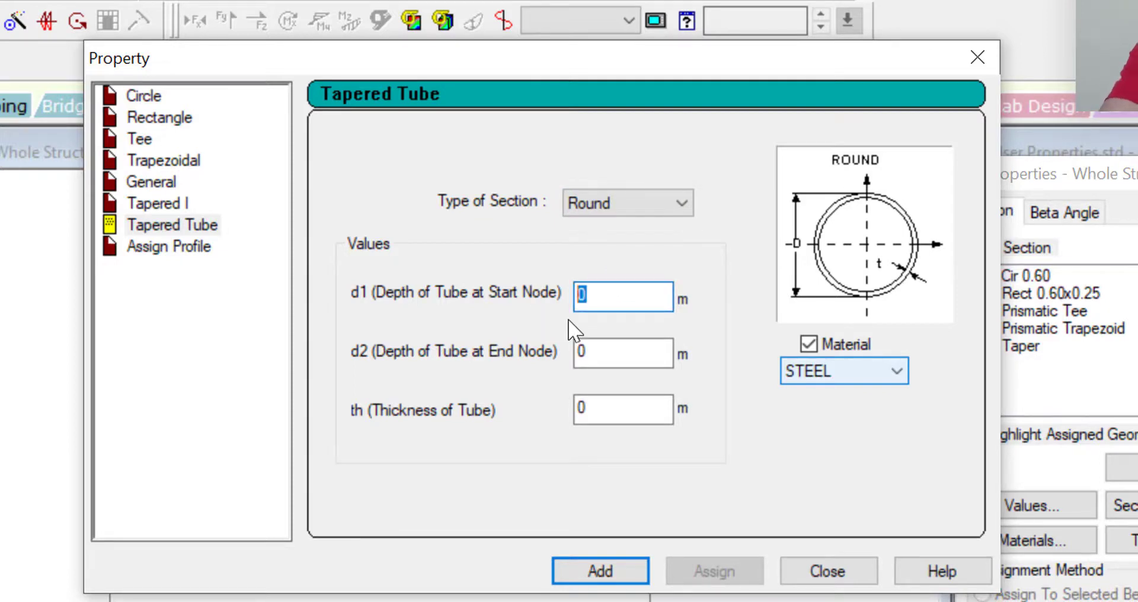
text(.5)
key(Tab)
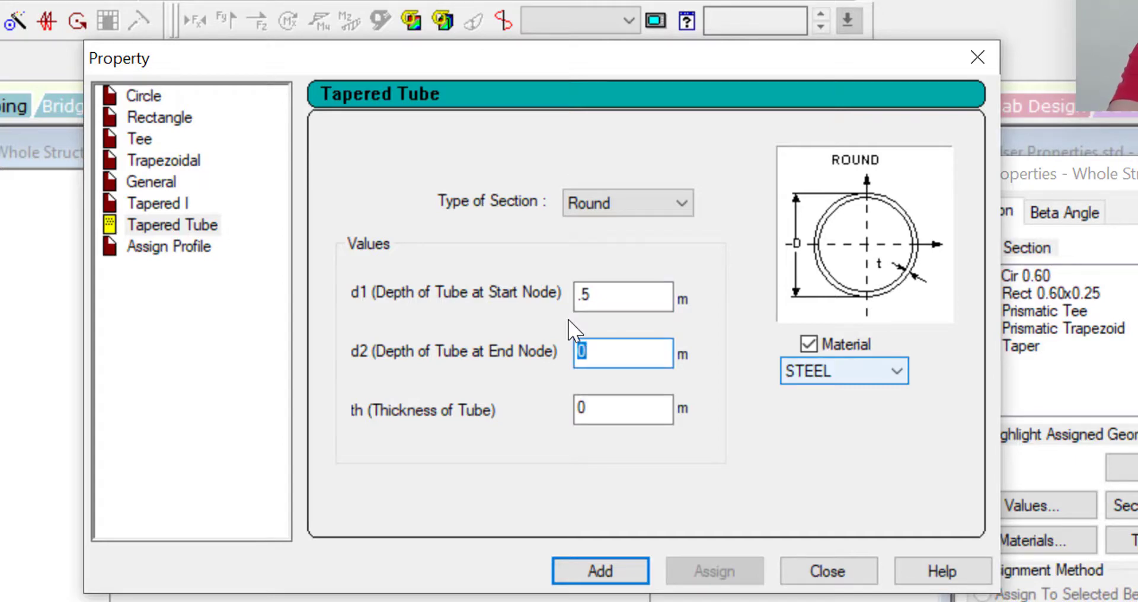
text(2)
key(Tab)
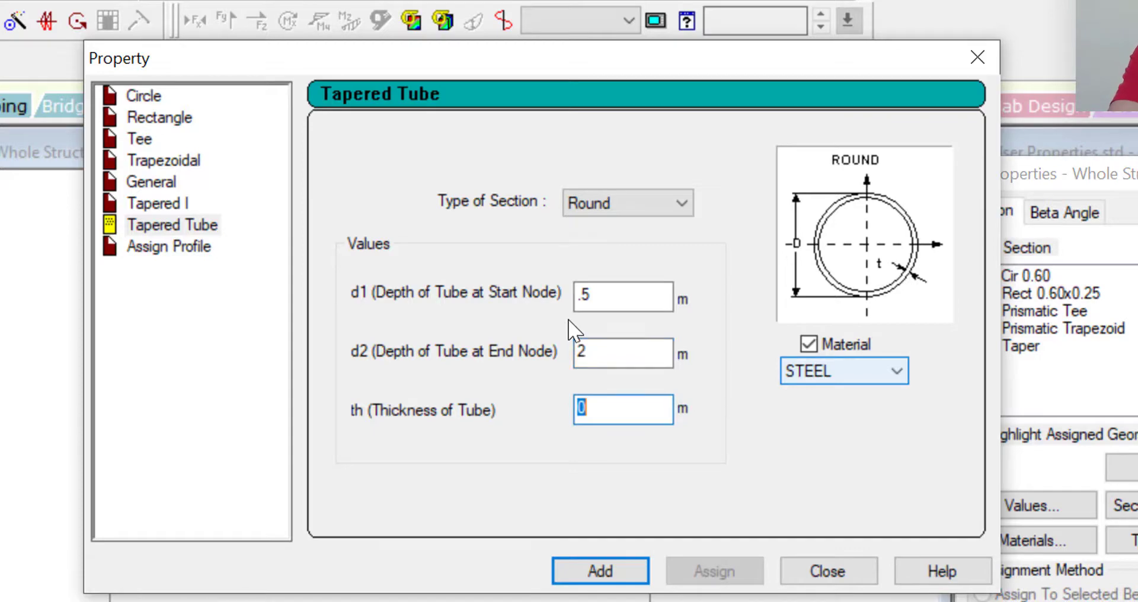
text(.1)
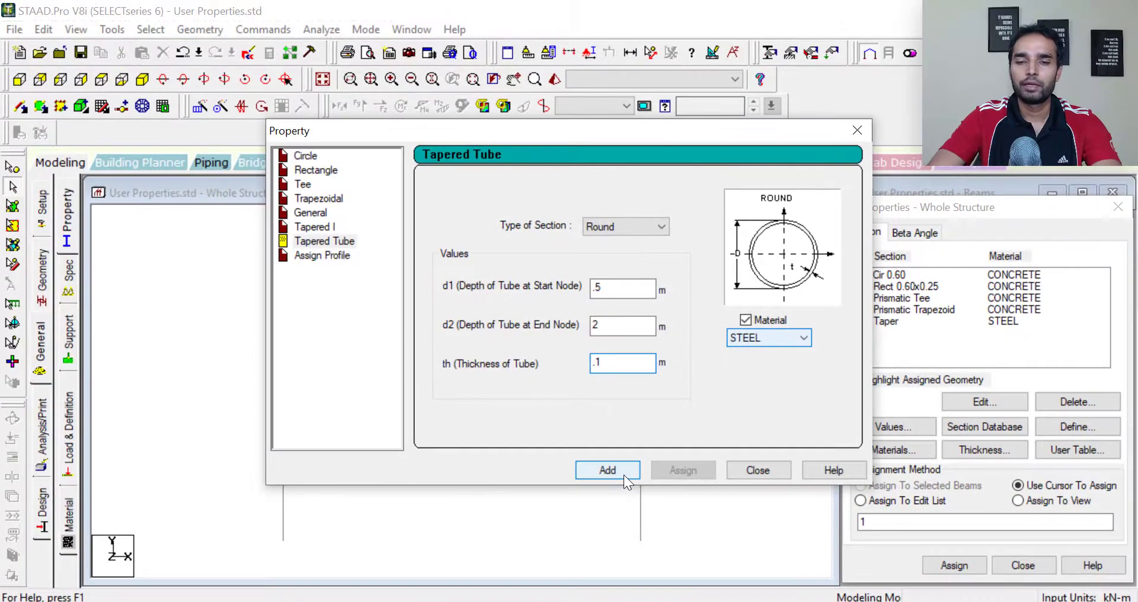
click(624, 474)
click(762, 471)
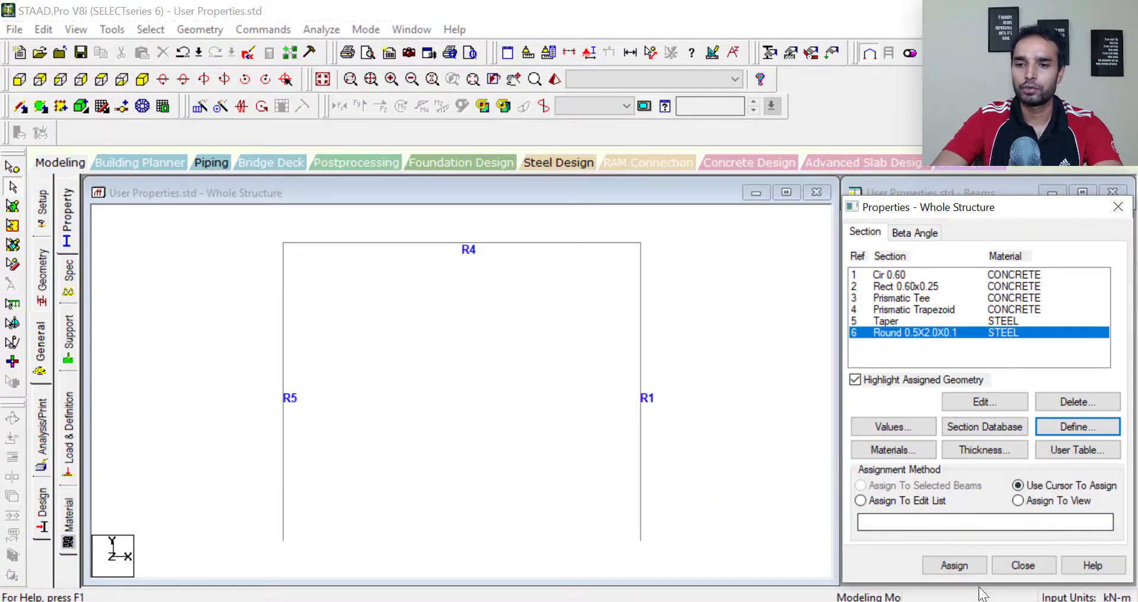
Assign the round tapered tube section to the frame's top beam using the cursor, and end the assignment.
click(955, 566)
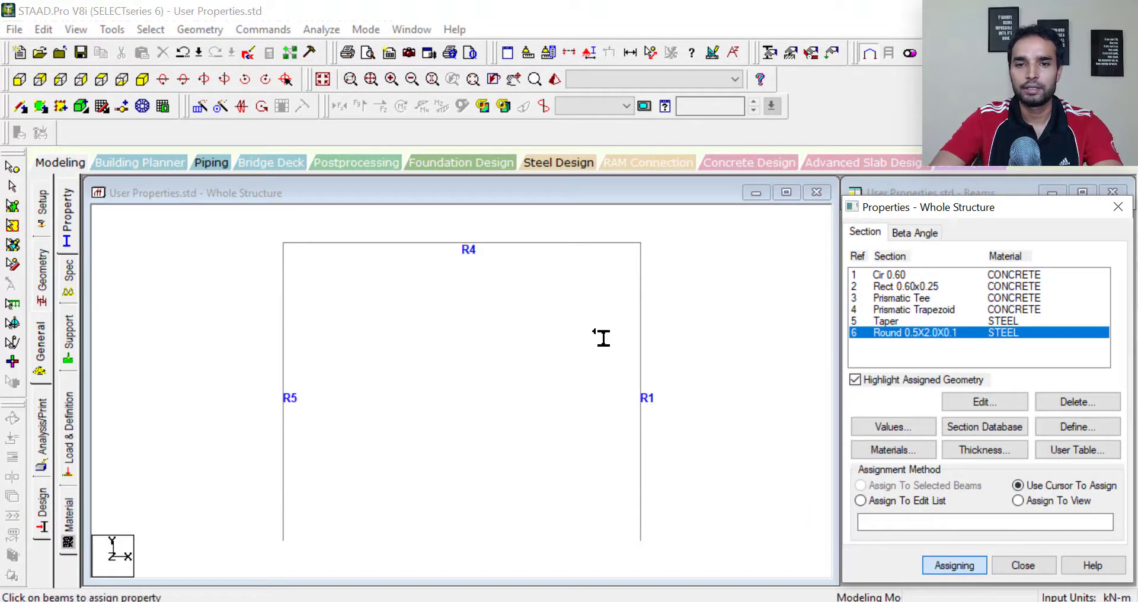
click(503, 245)
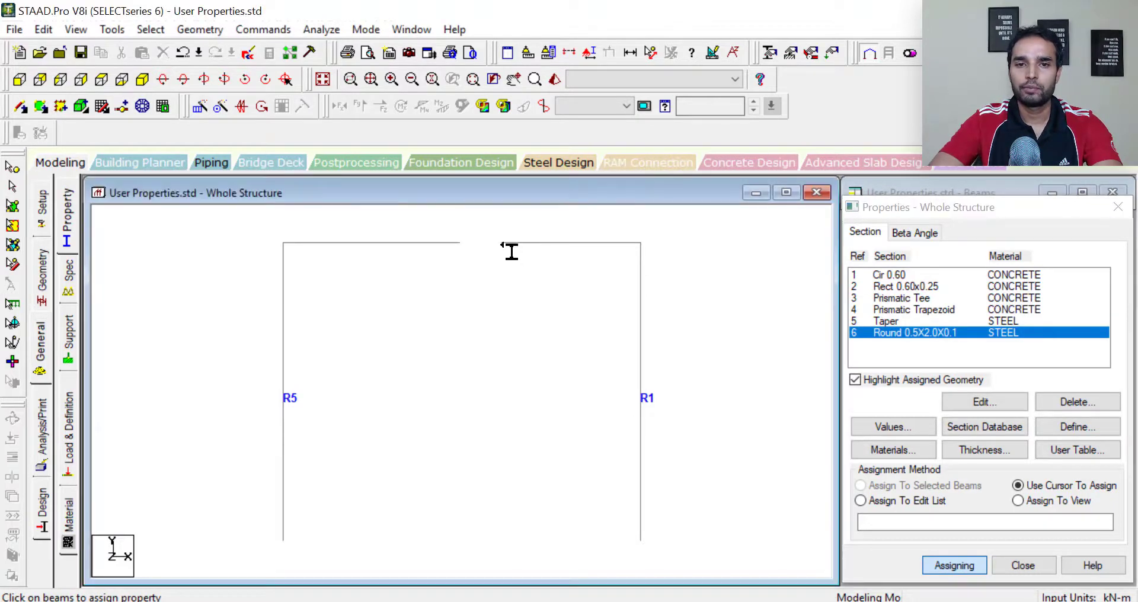
click(941, 567)
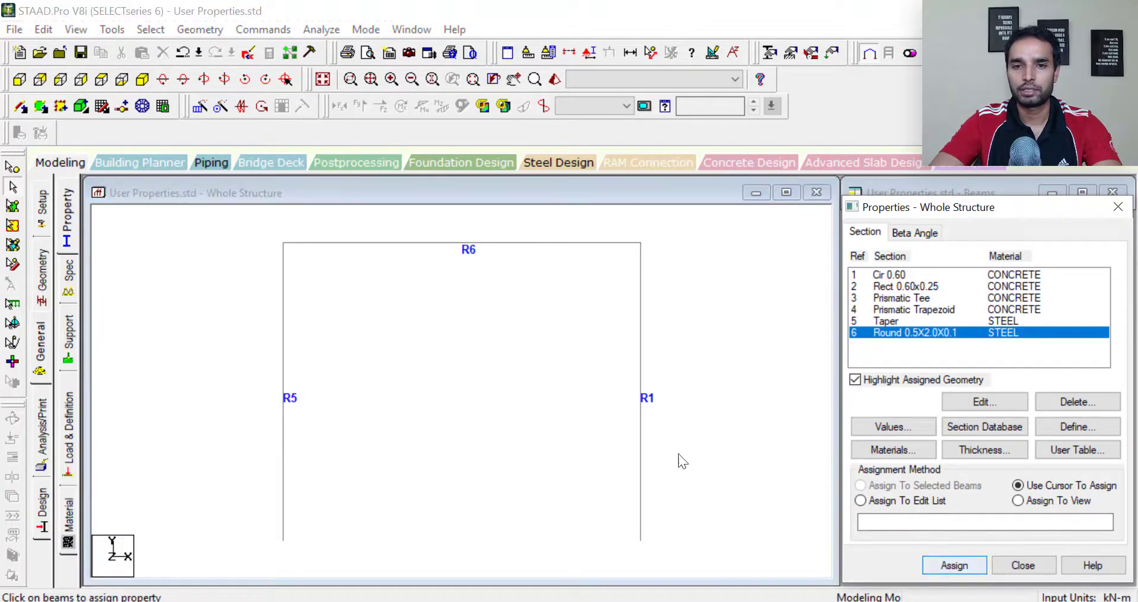
Select the top beam and examine its tapered tube shape alone in a rotated 3D rendered view, closing the view when done.
click(556, 243)
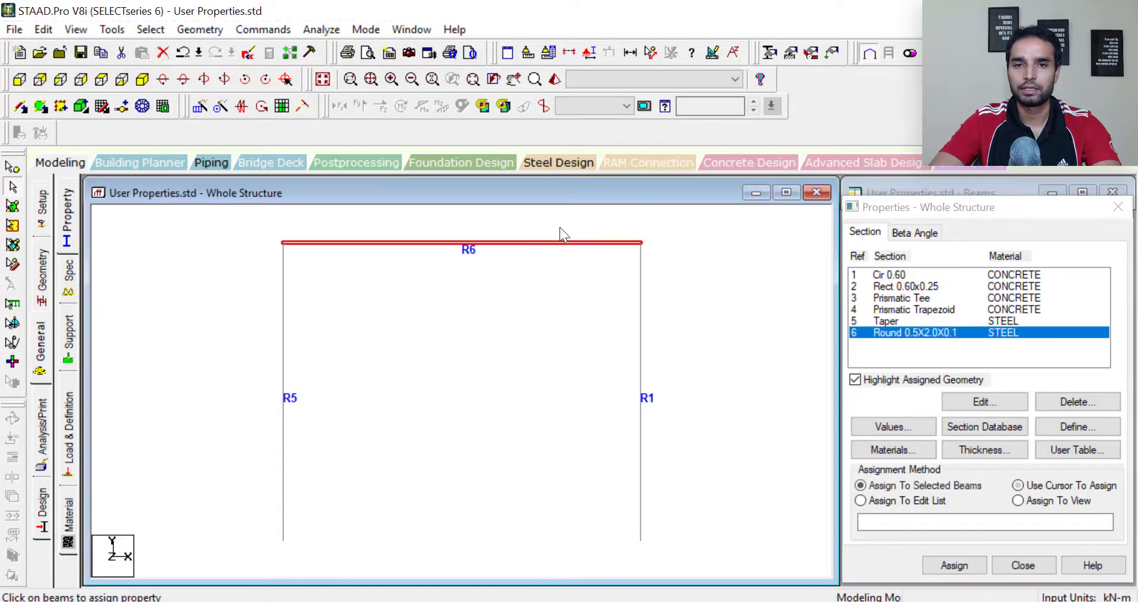
click(554, 80)
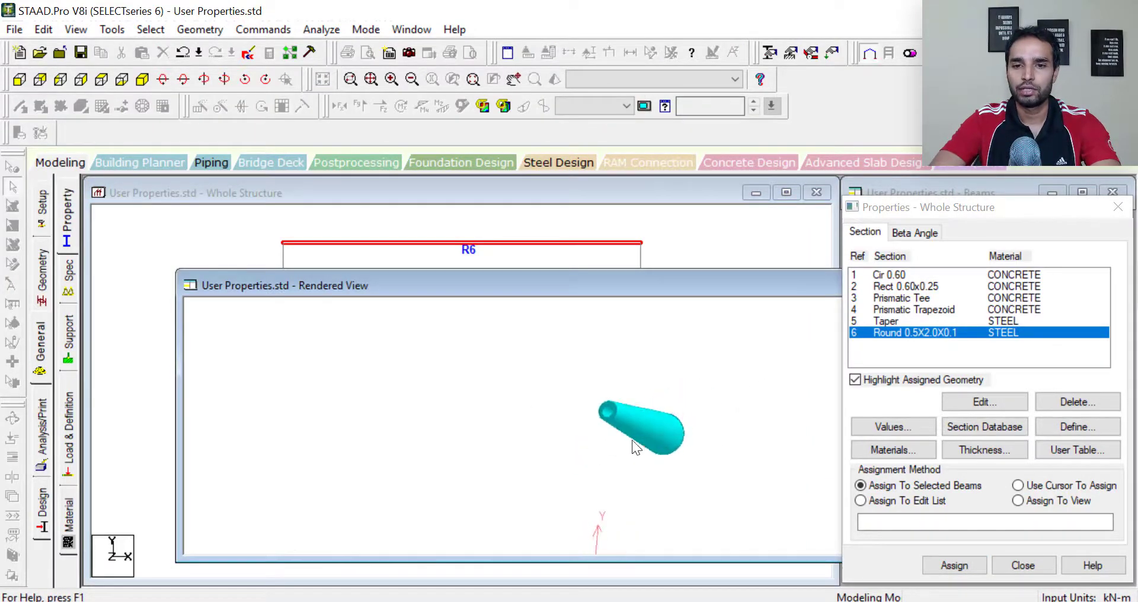
drag(661, 451, 546, 425)
drag(519, 291, 418, 255)
click(775, 248)
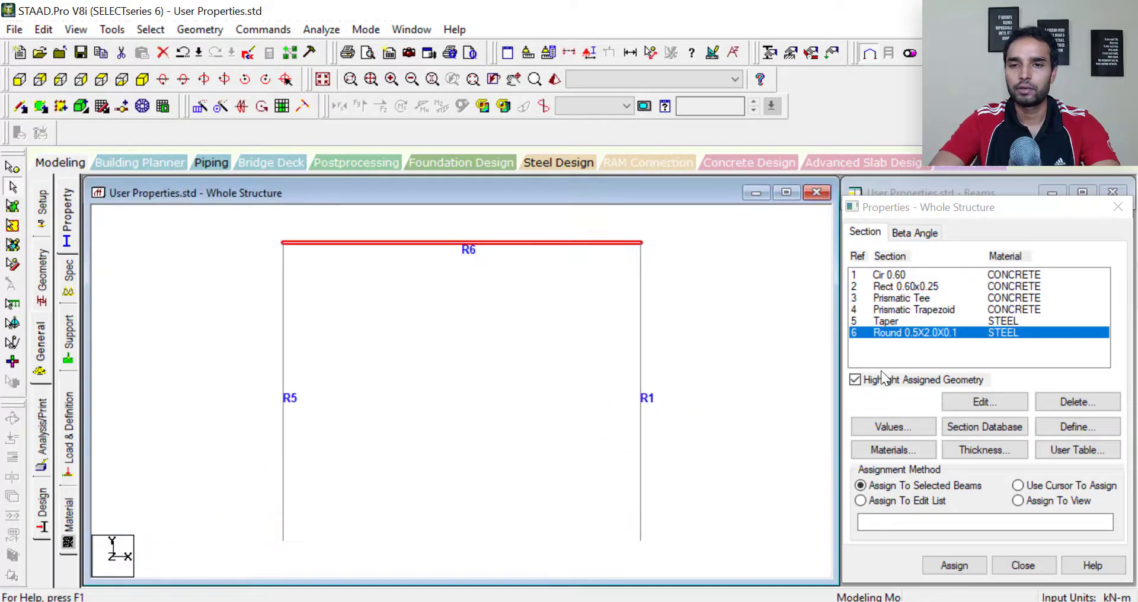
Examine the Assign Profile specification options for a new section definition, and close the definition without adding anything.
click(1077, 427)
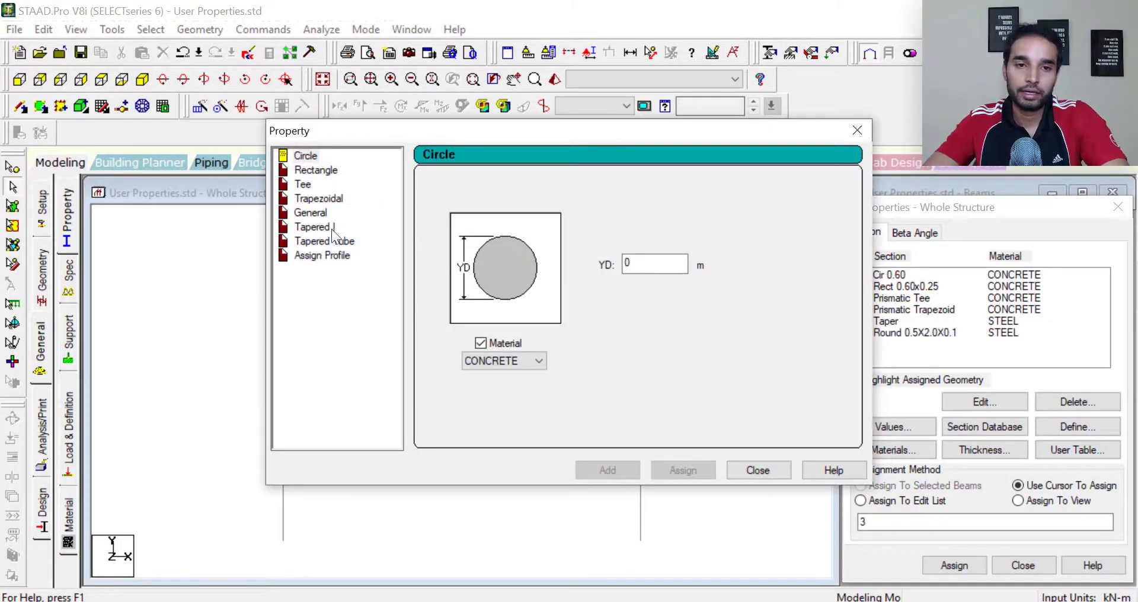
click(321, 255)
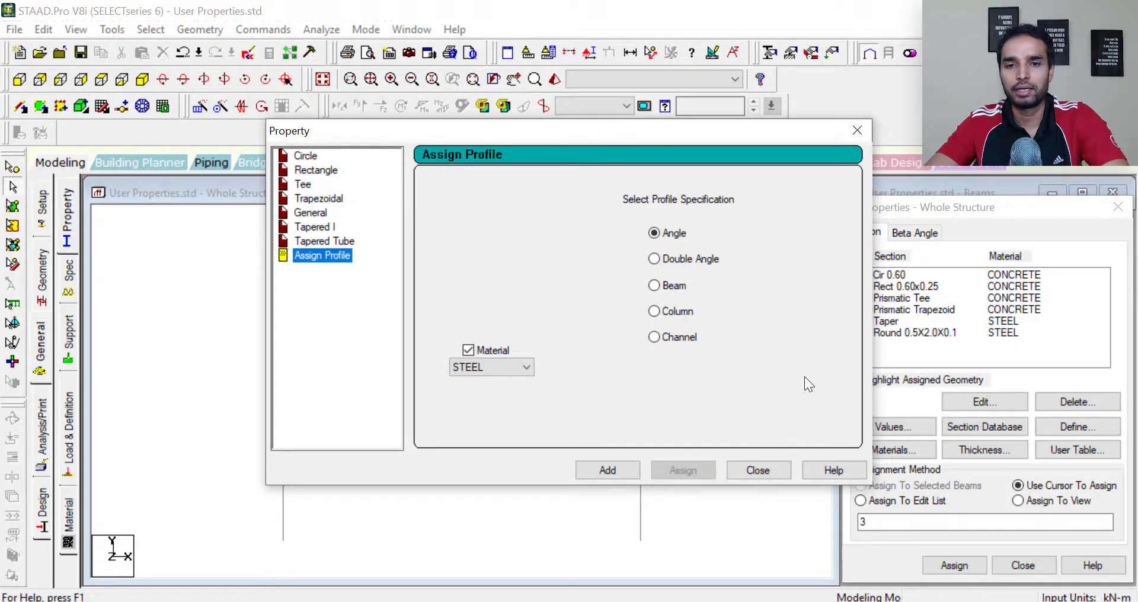
click(783, 474)
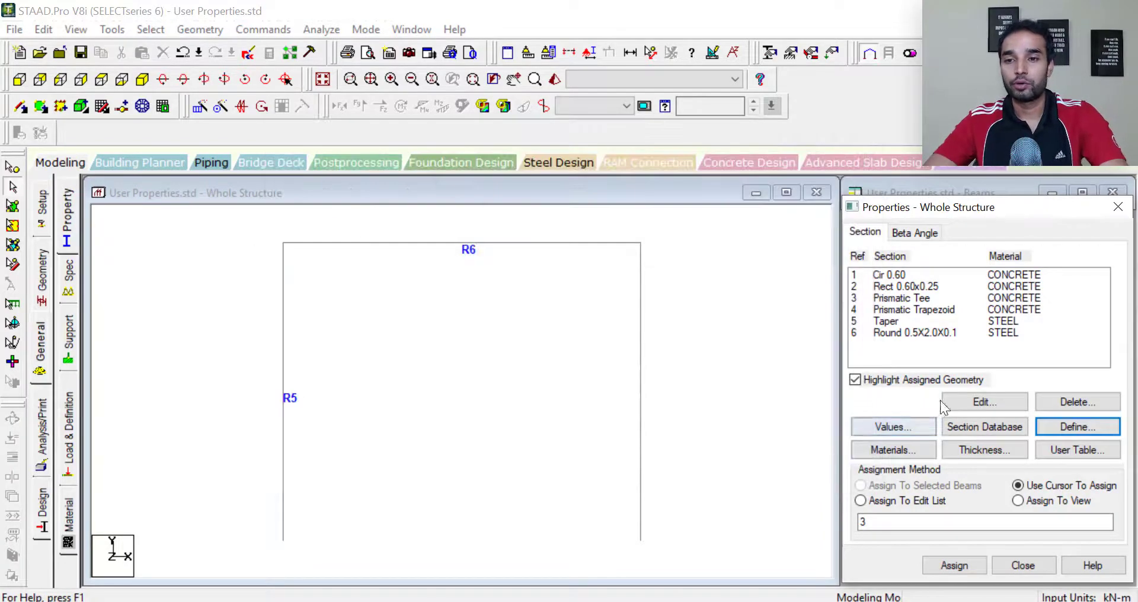